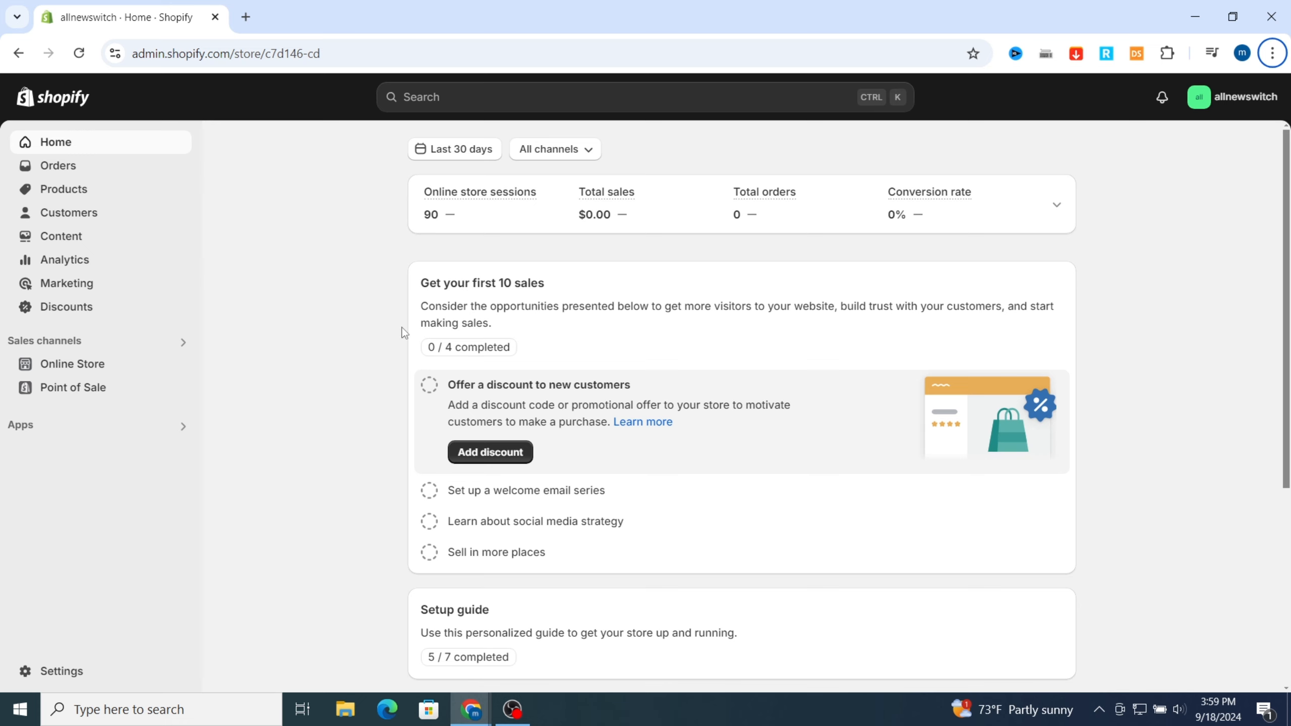
Step: Open the store's full product list
scroll(798, 465, "down", 2)
scroll(798, 465, "up", 2)
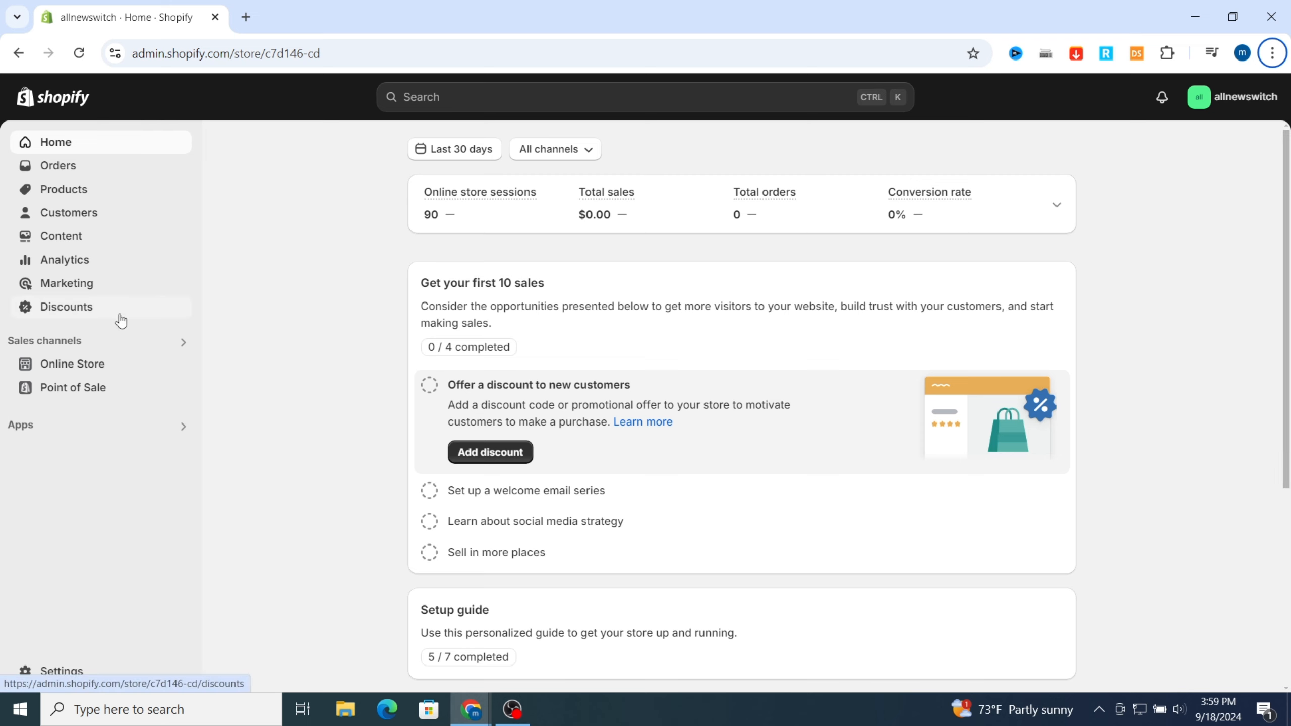
left_click(60, 190)
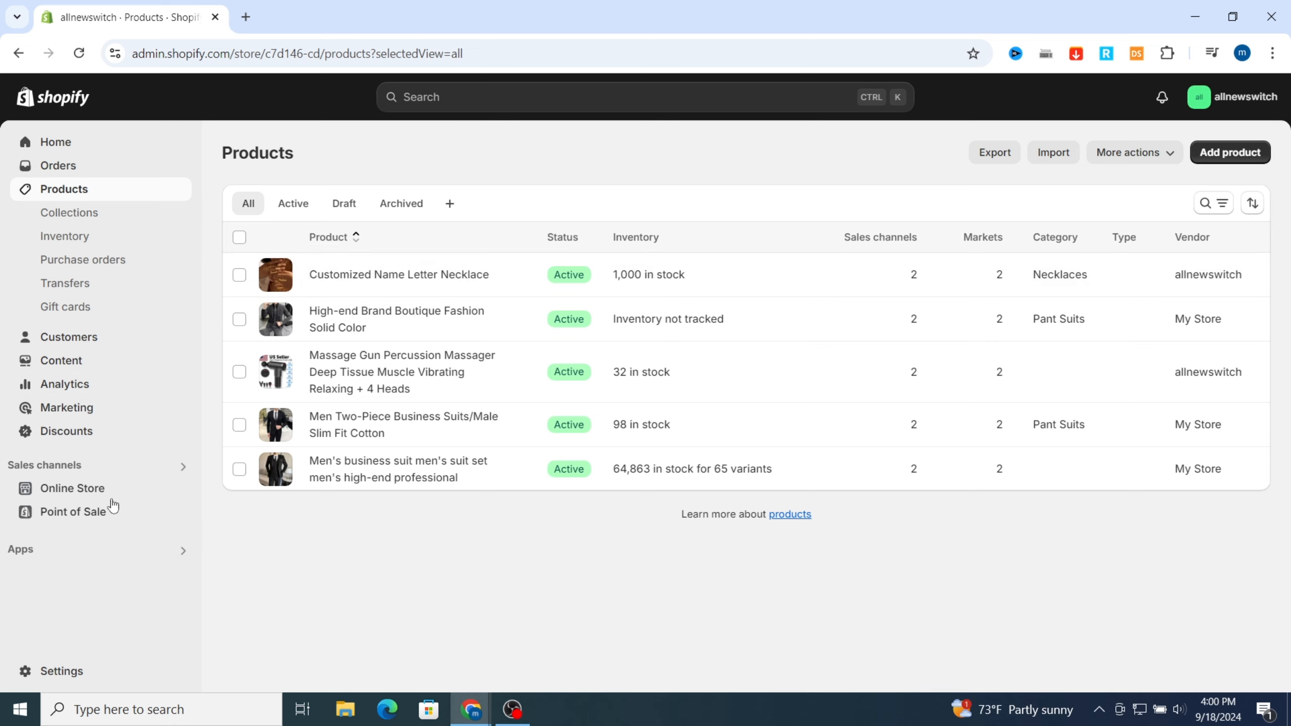
Step: Open the store's shipping and delivery settings and start a new shipping profile
left_click(53, 671)
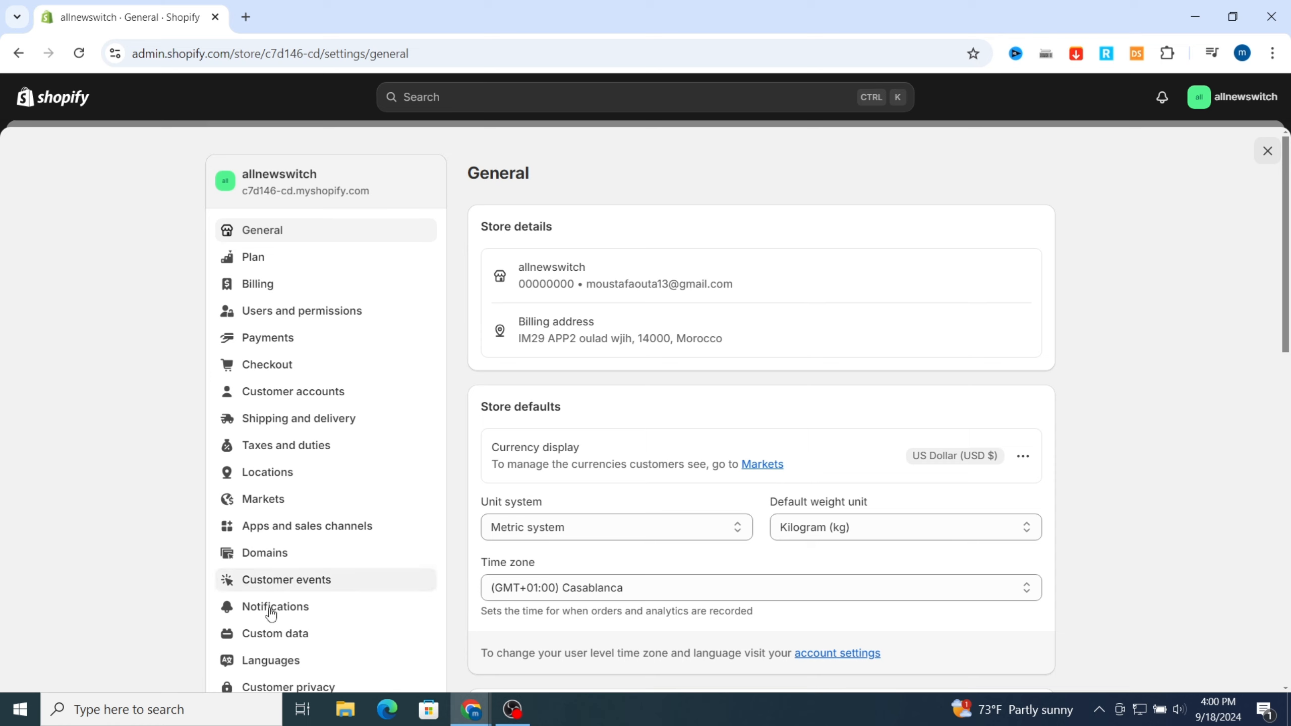
left_click(295, 423)
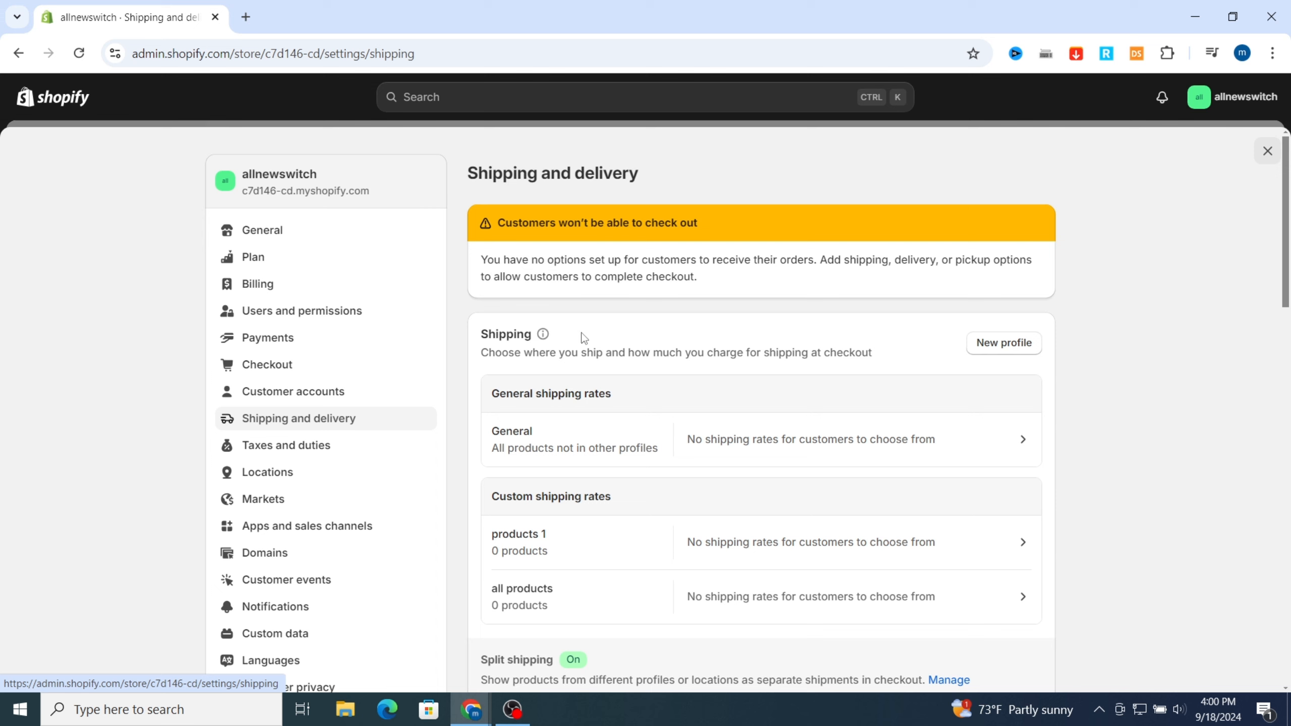
scroll(504, 340, "down", 1)
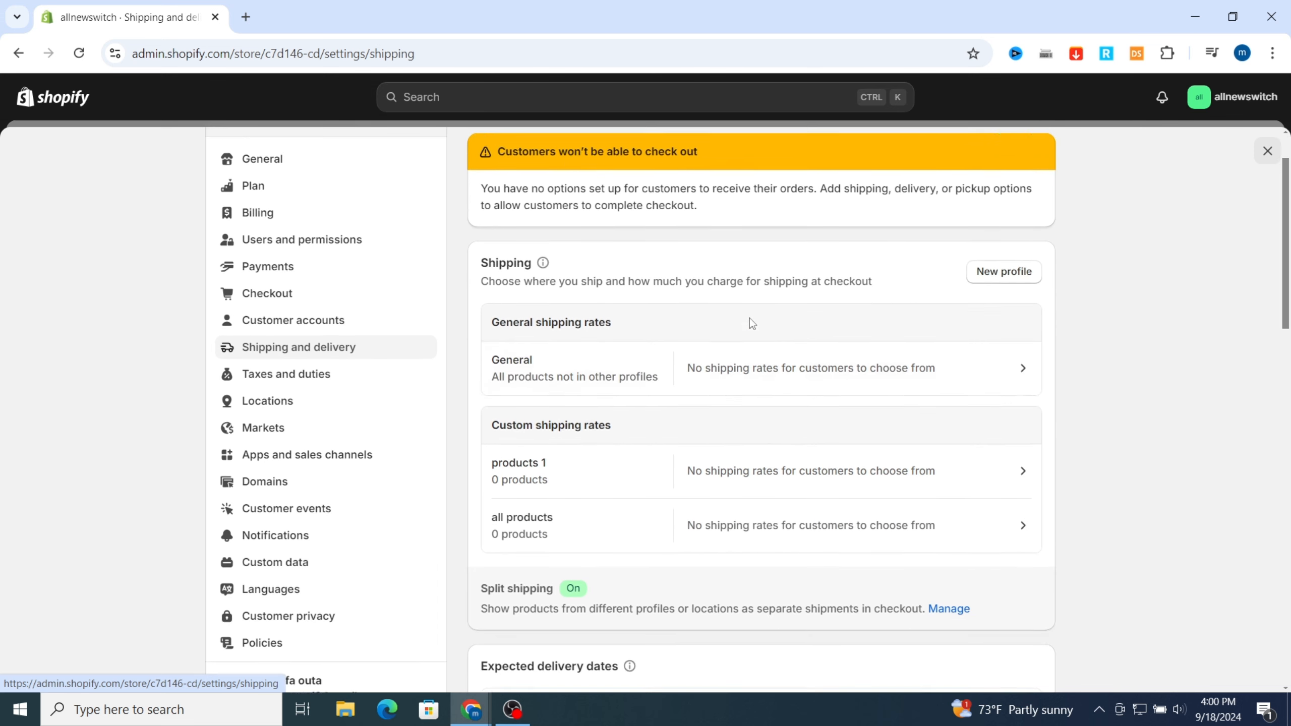
scroll(750, 323, "up", 1)
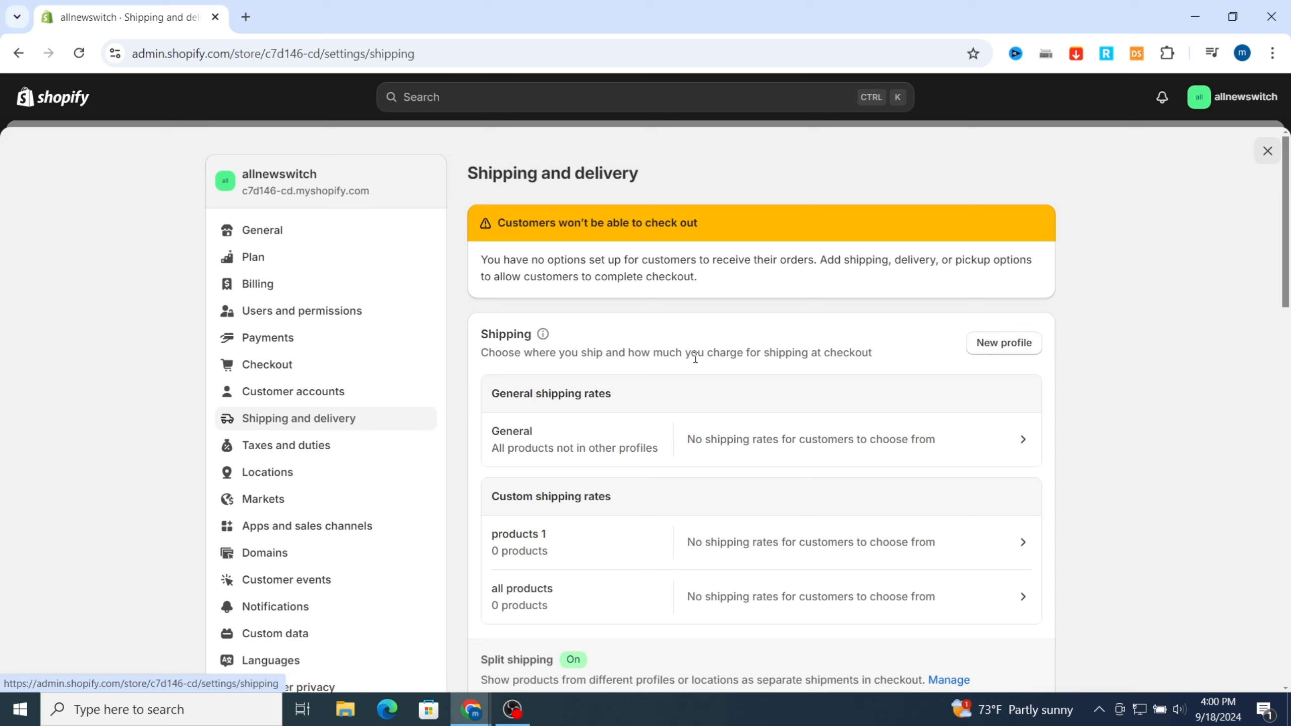
left_click(1004, 343)
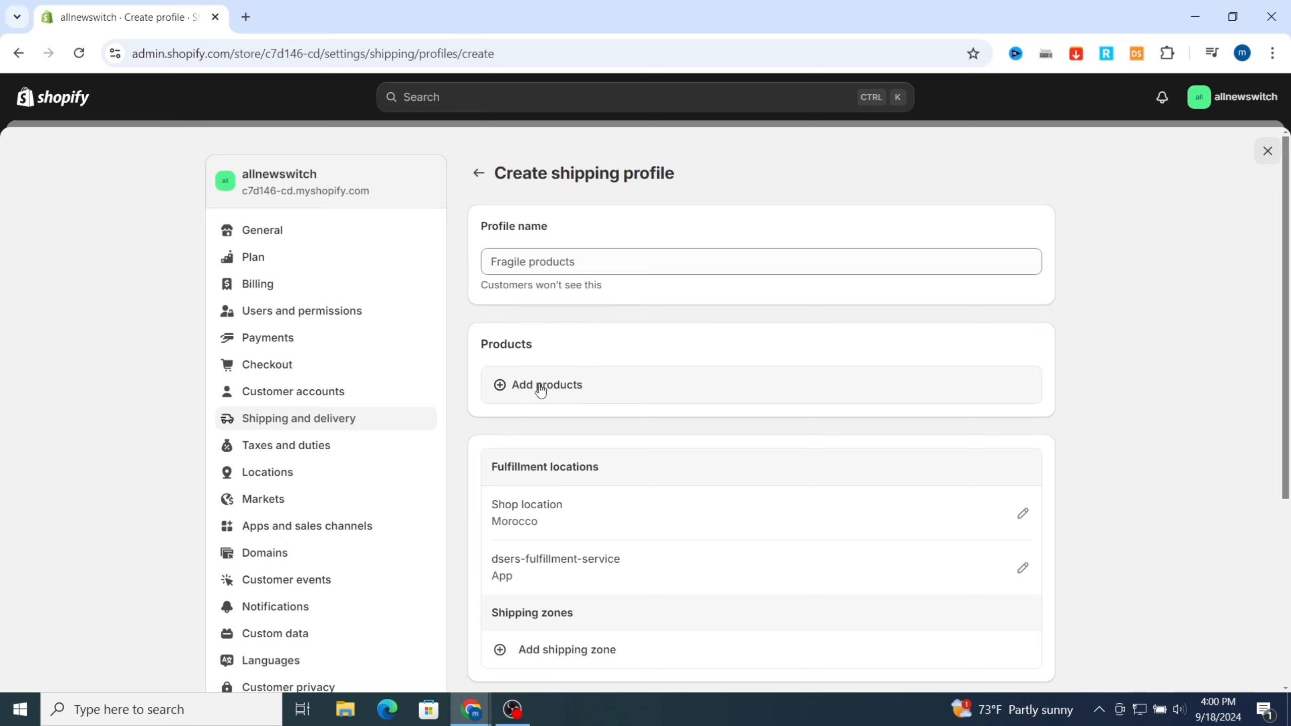
Step: Add all displayed products to the new shipping profile and name the profile "all products"
left_click(496, 390)
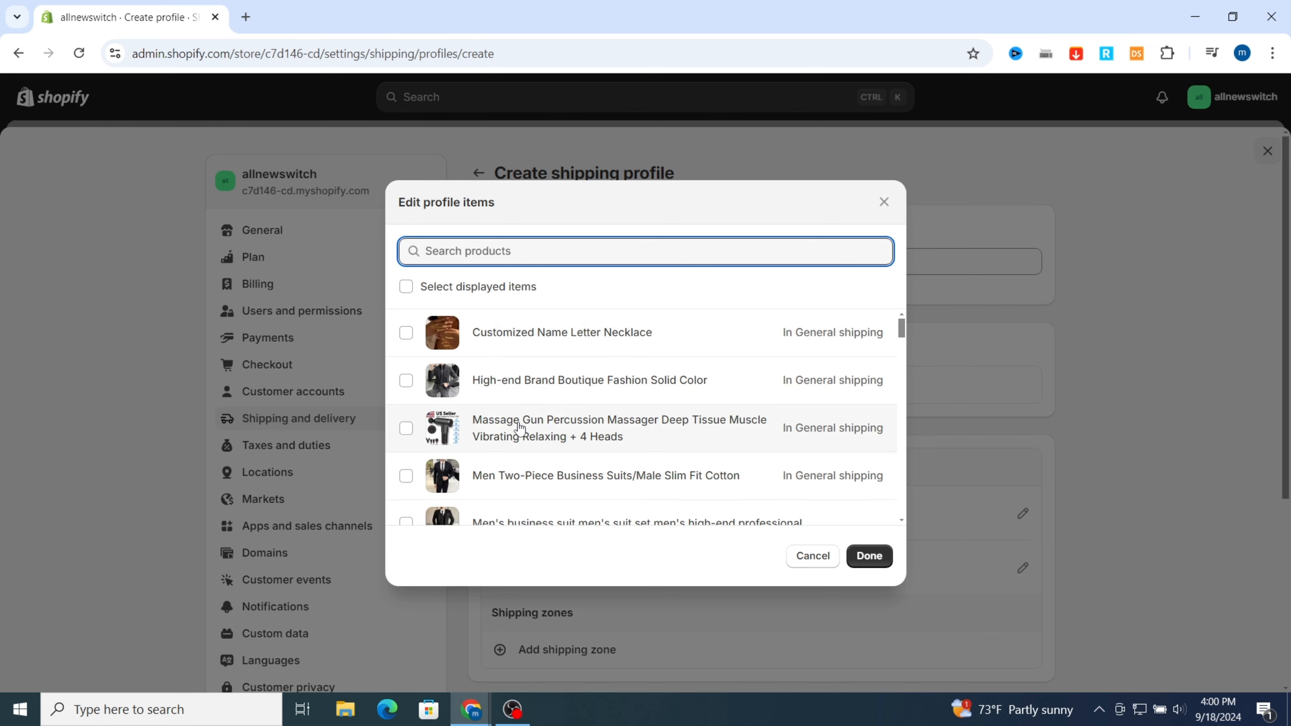
scroll(508, 407, "down", 3)
scroll(521, 438, "up", 5)
left_click(405, 288)
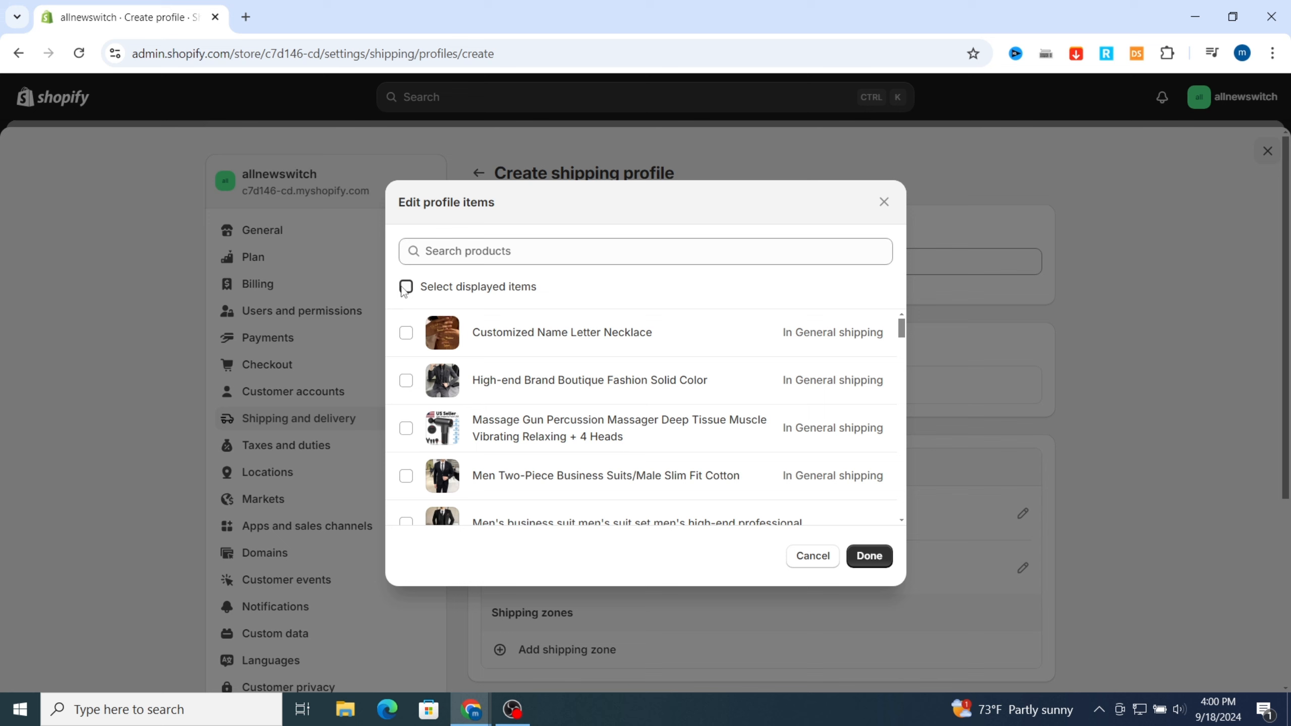
left_click(868, 556)
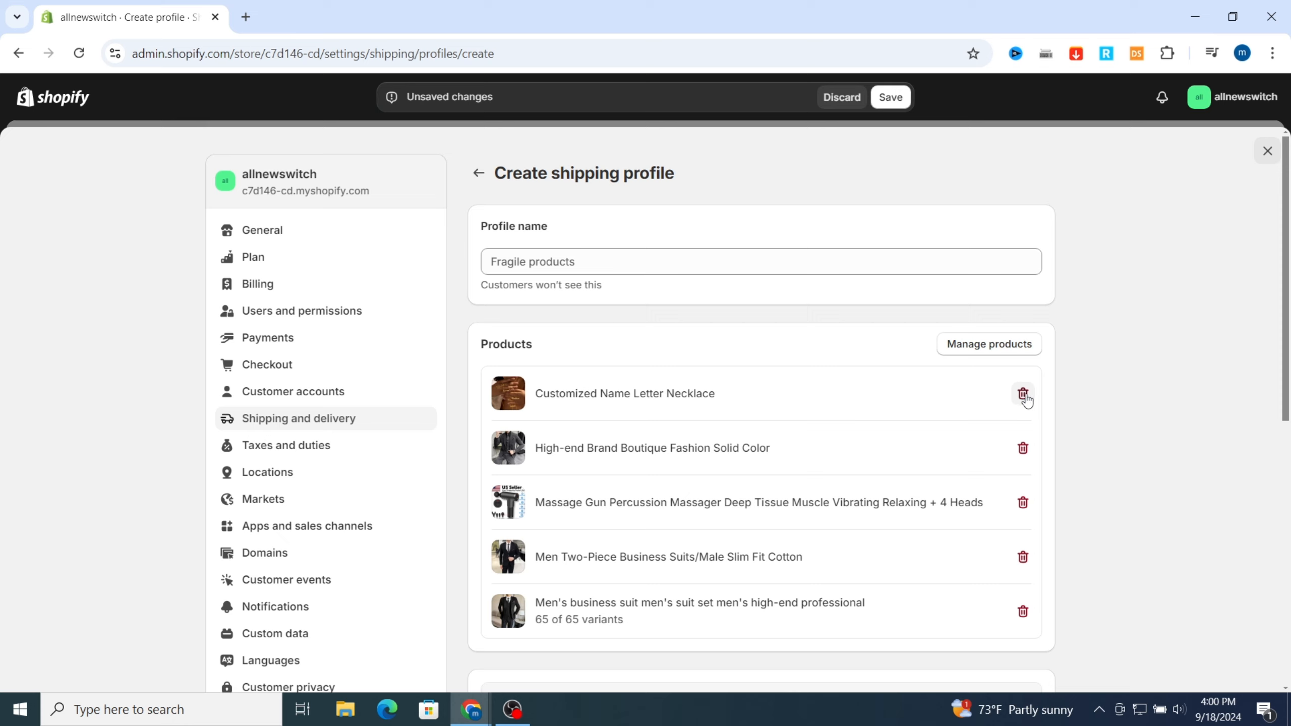
left_click(556, 262)
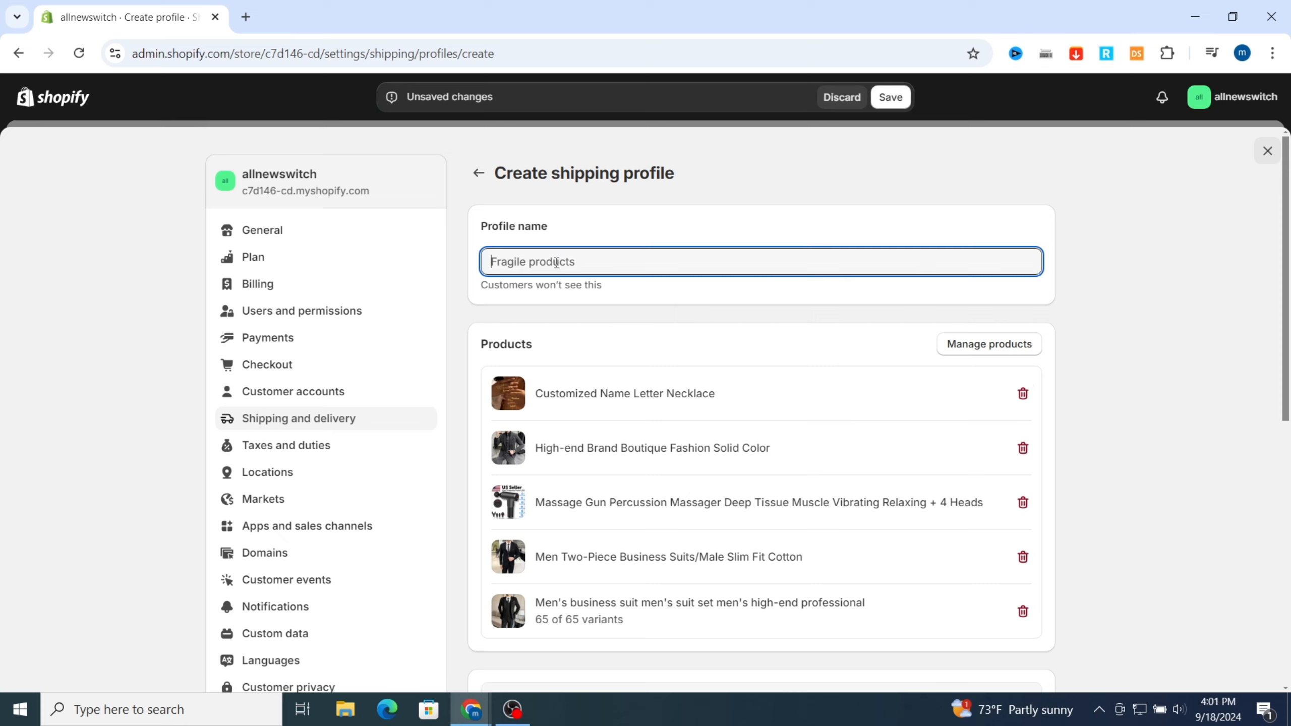
type("all products")
Step: Start a new shipping zone for the profile and include every state of the United States in it
scroll(813, 483, "down", 5)
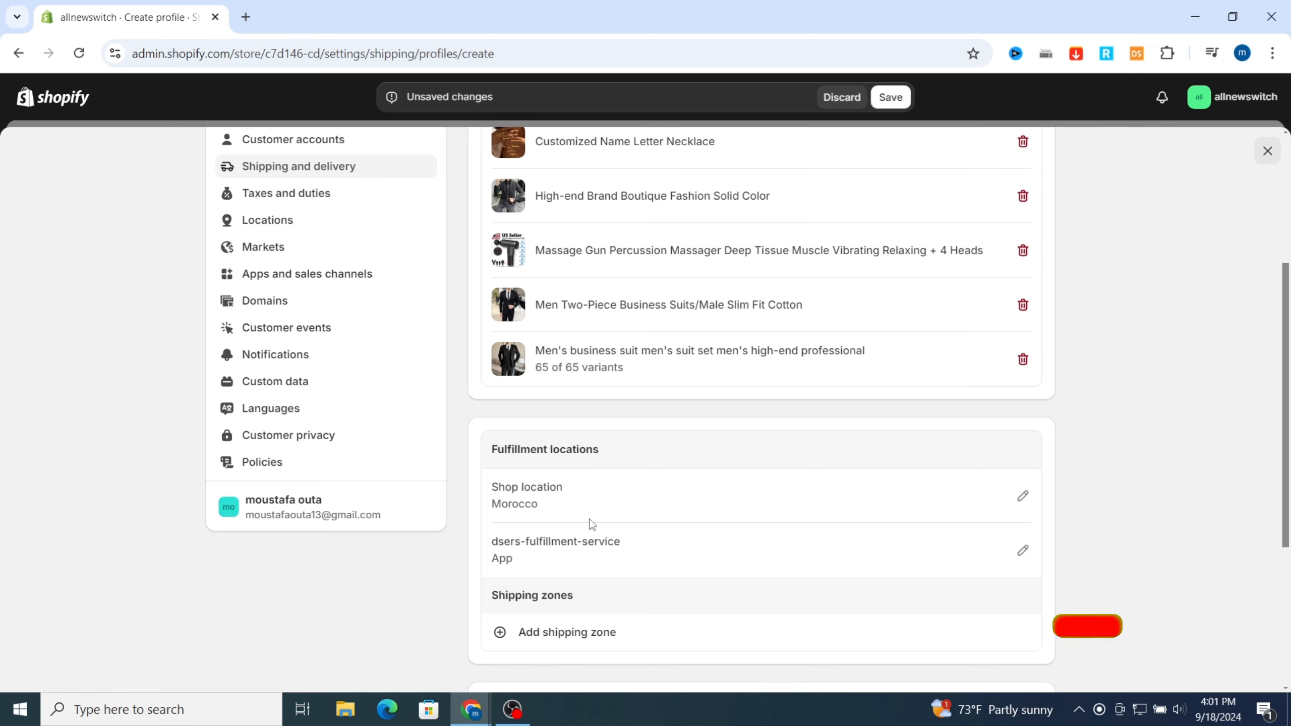
scroll(561, 511, "down", 2)
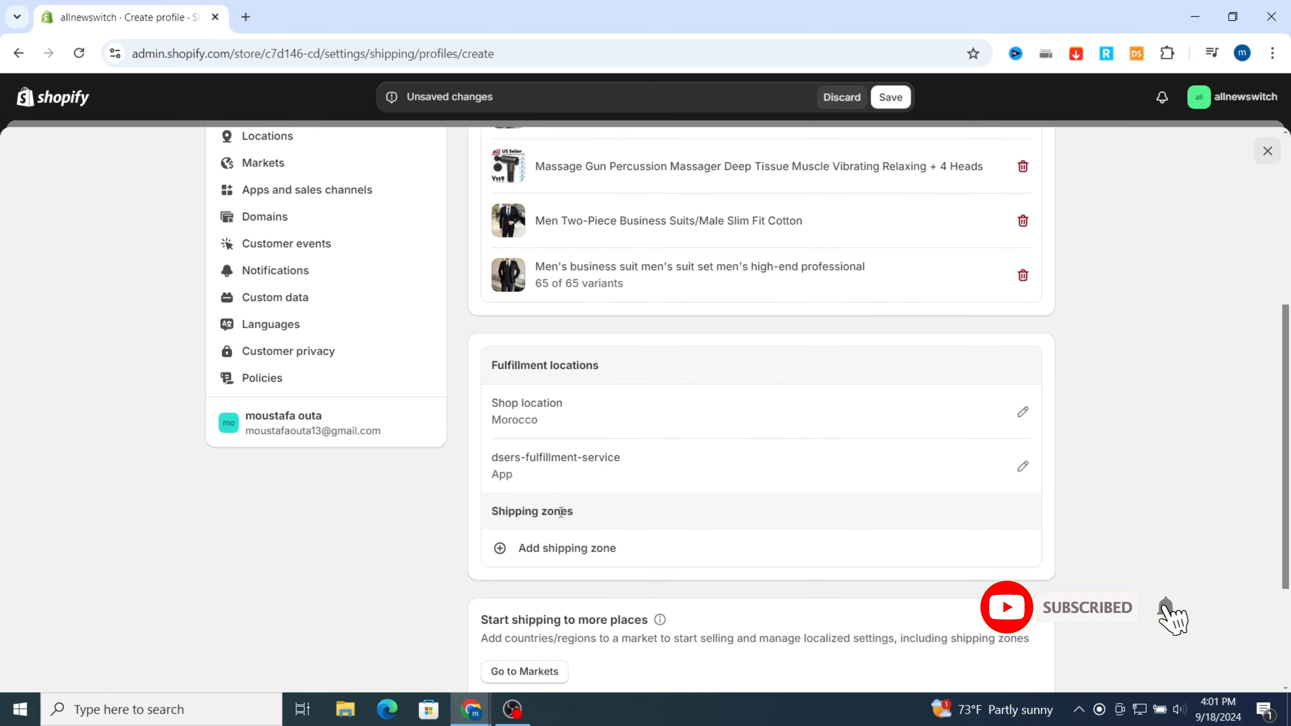
scroll(681, 441, "down", 3)
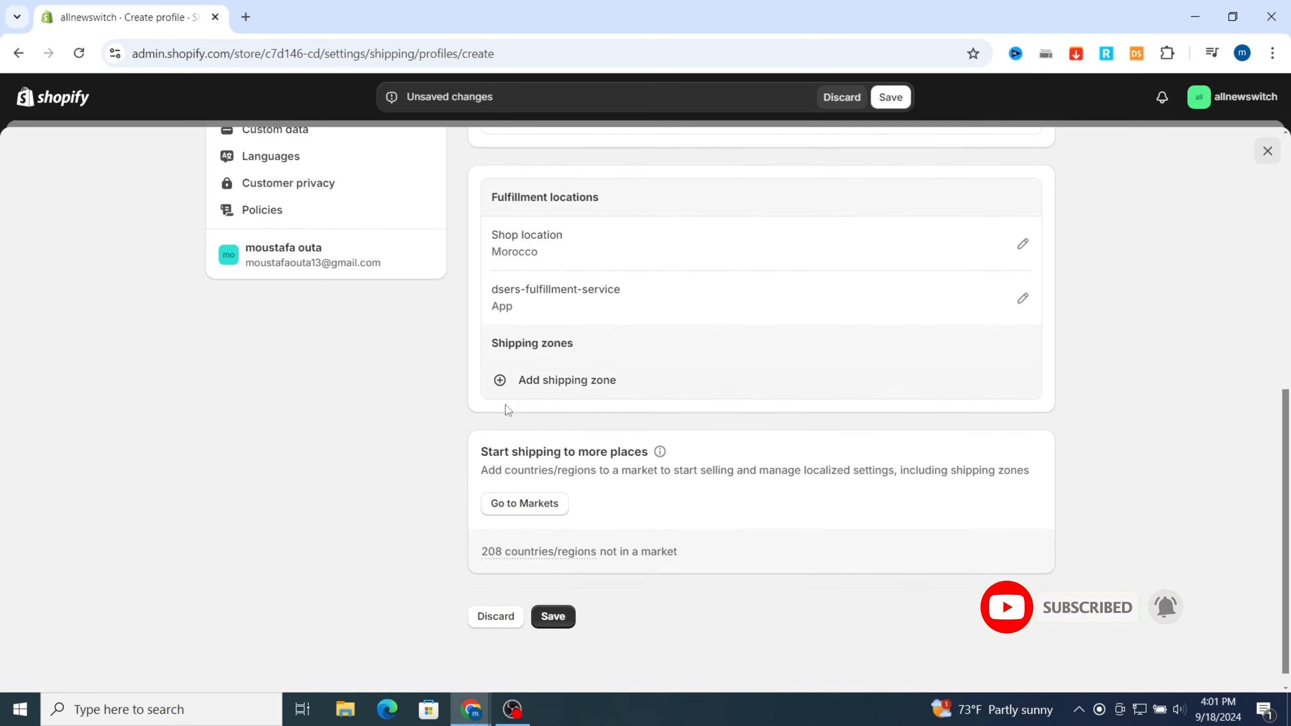
left_click(583, 383)
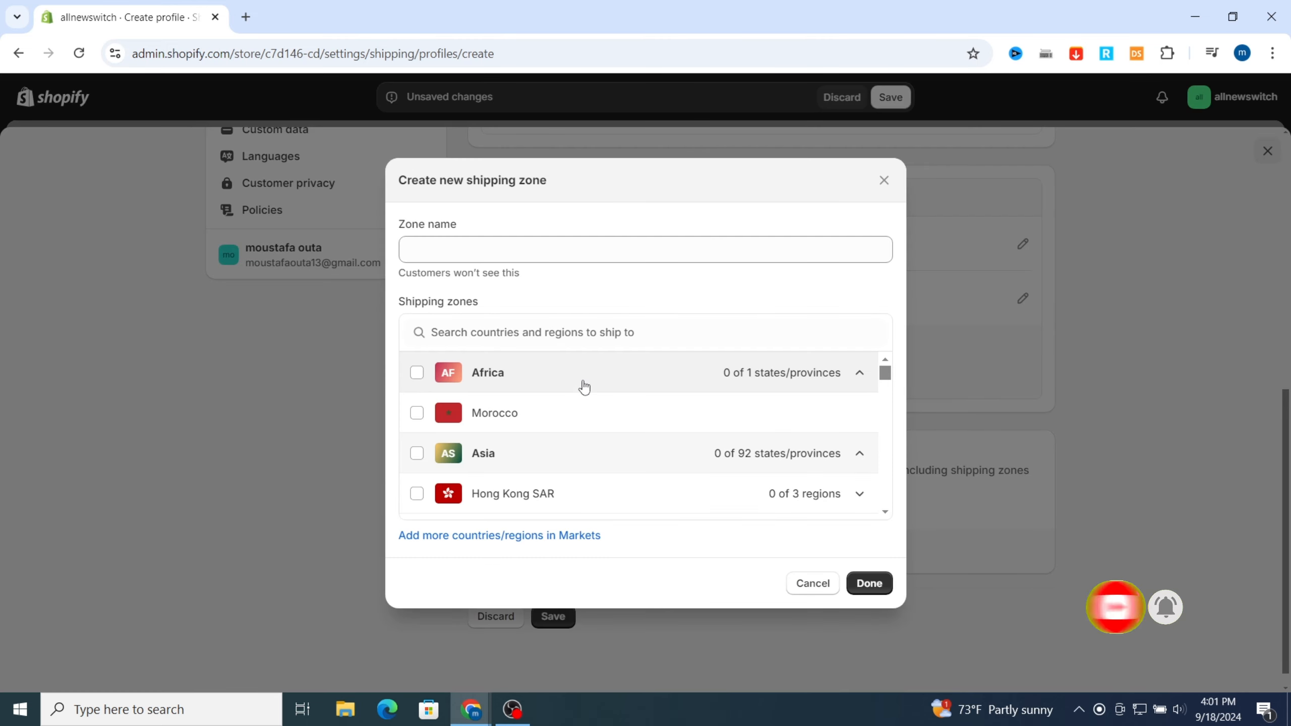
left_click(610, 252)
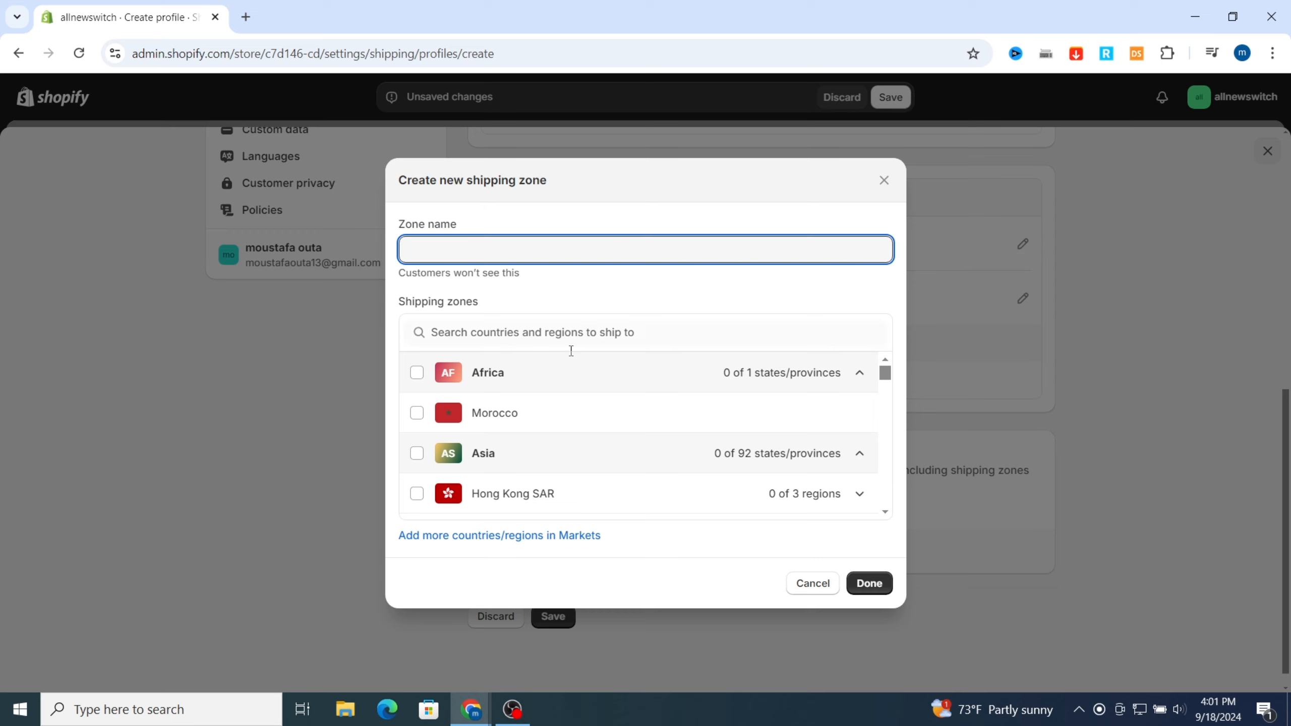
left_click(560, 337)
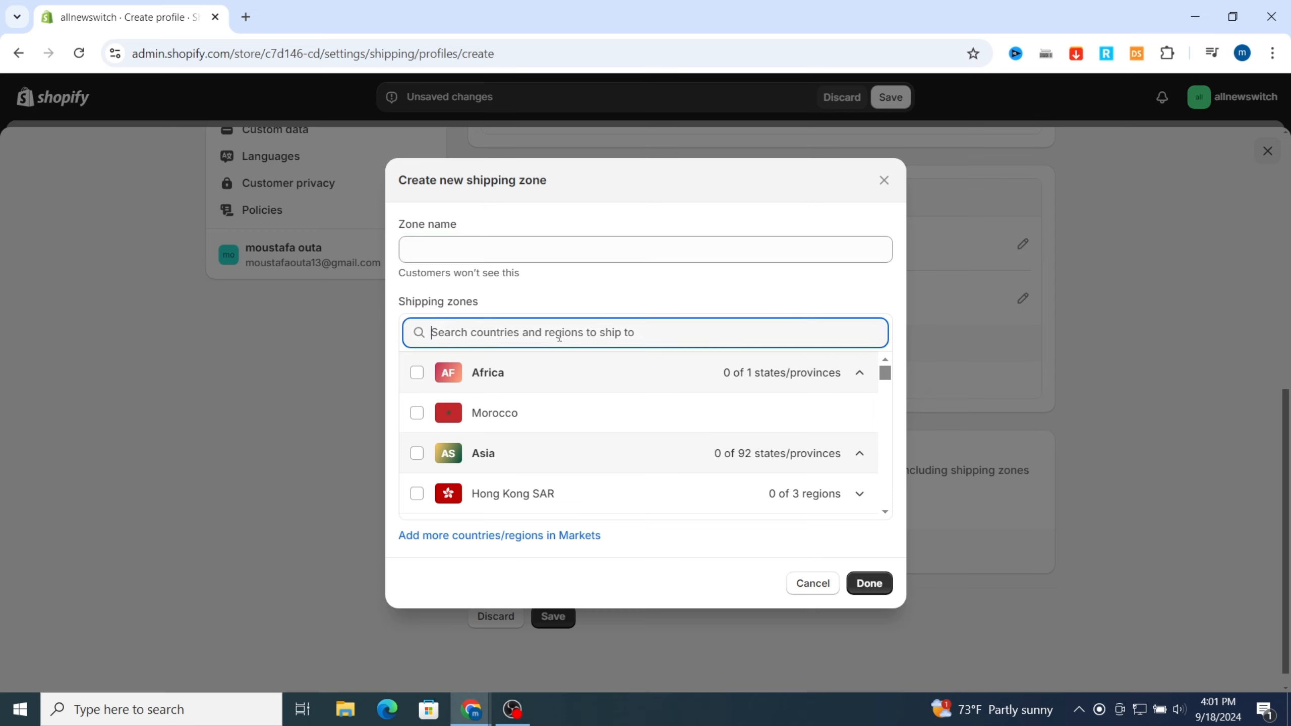
type("uni")
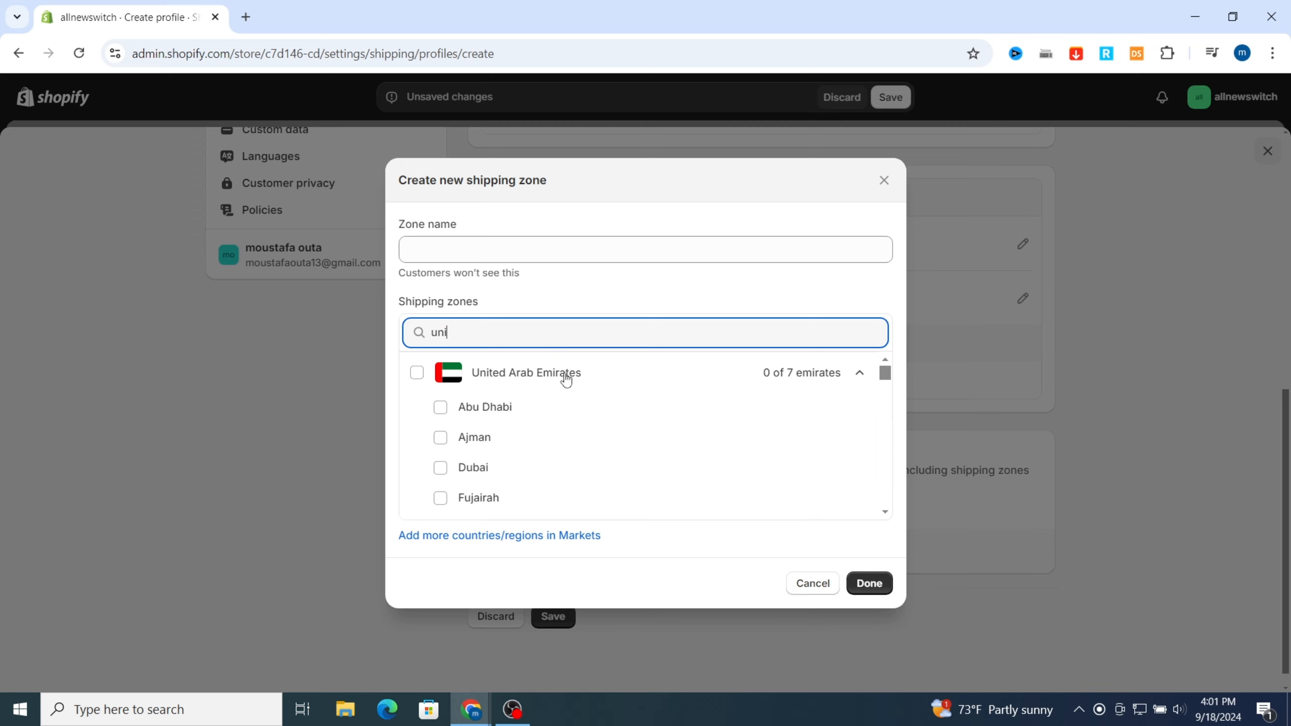
type("te")
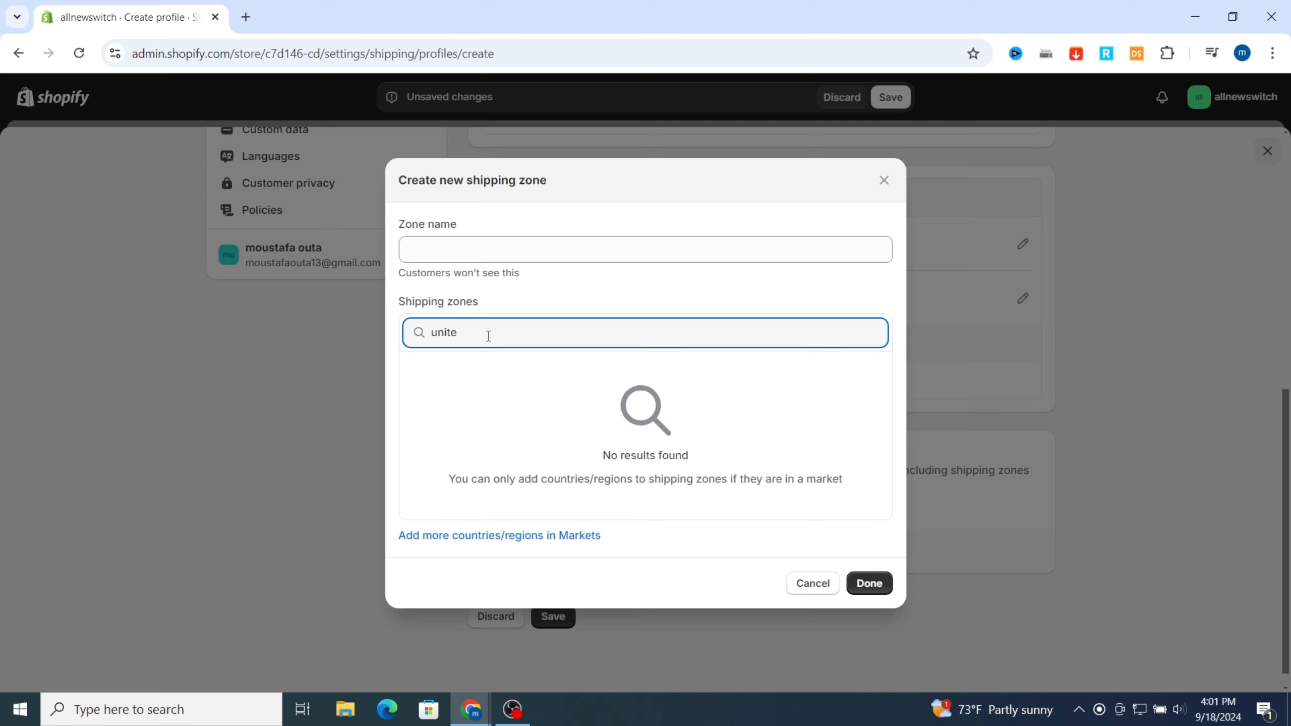
type("d st")
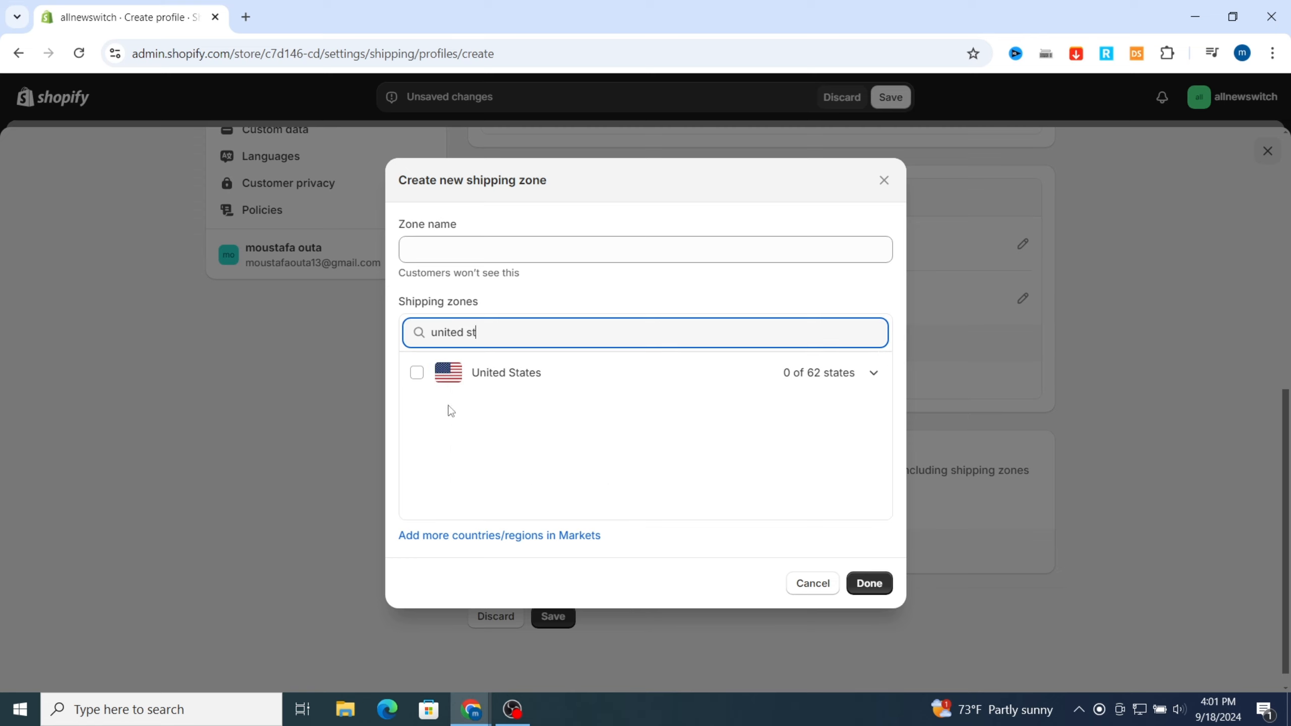
left_click(416, 372)
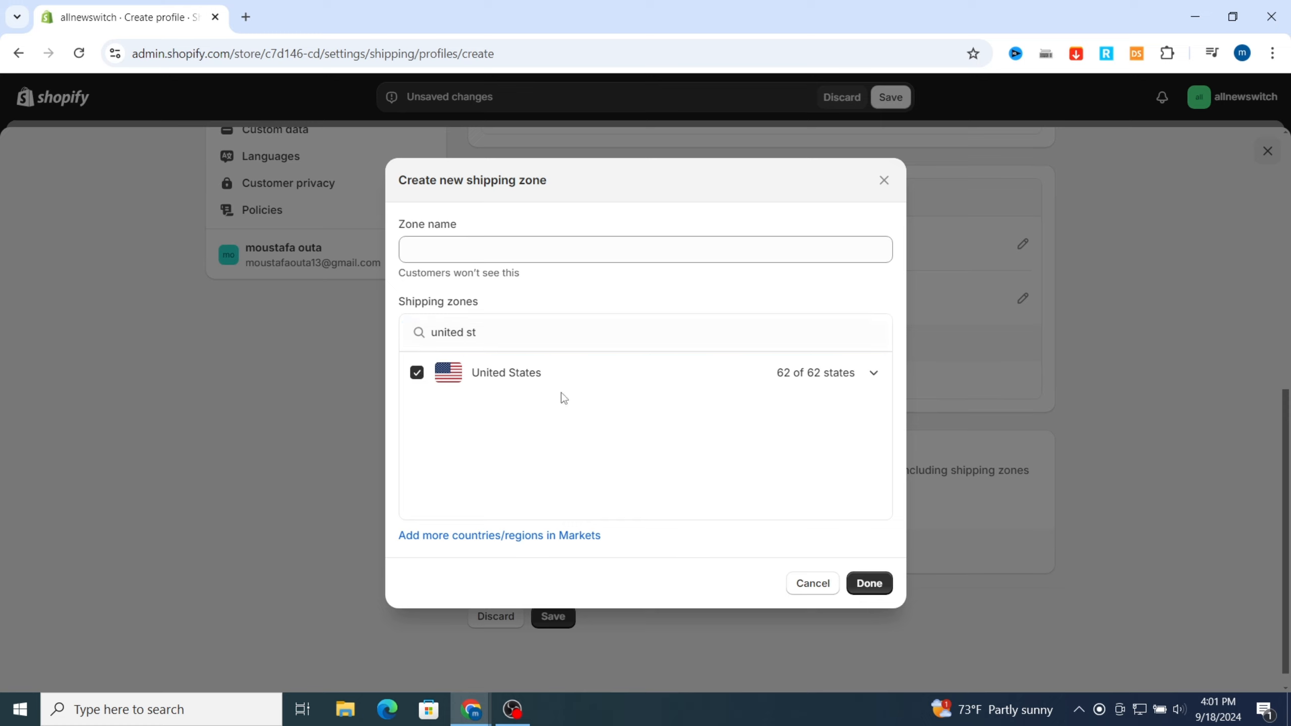
left_click(823, 381)
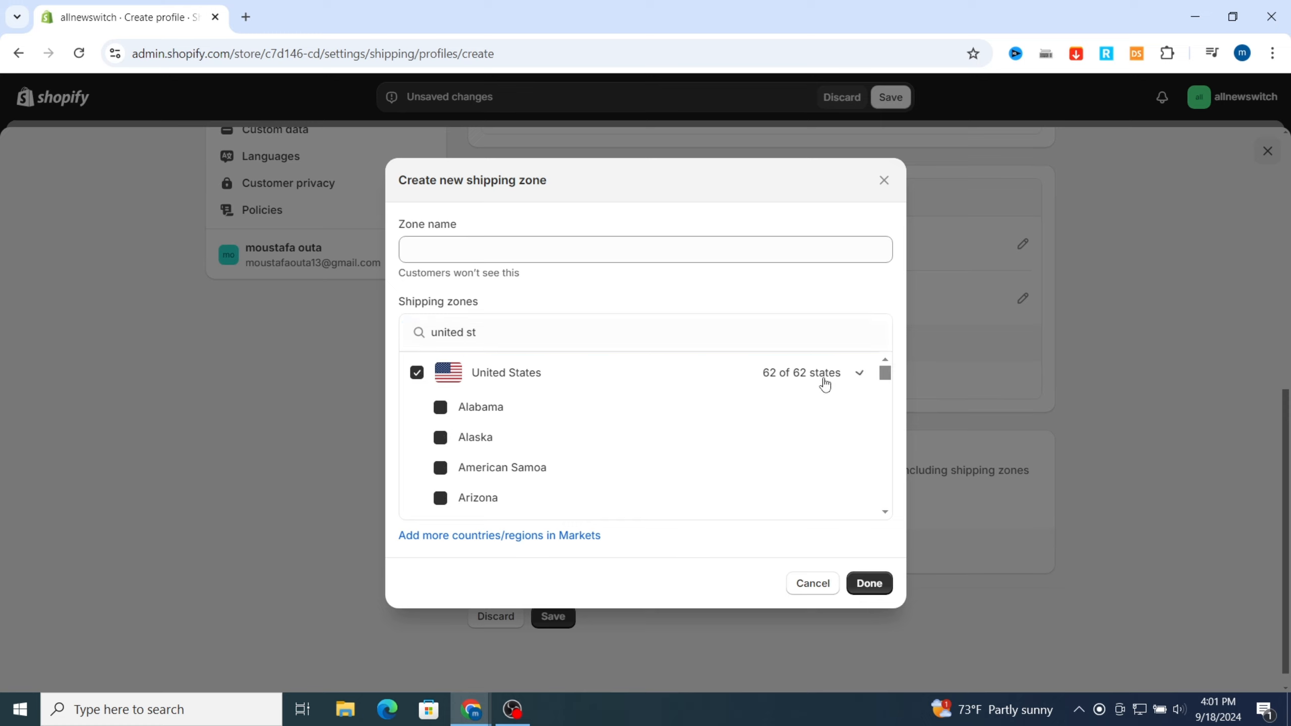
scroll(502, 438, "down", 3)
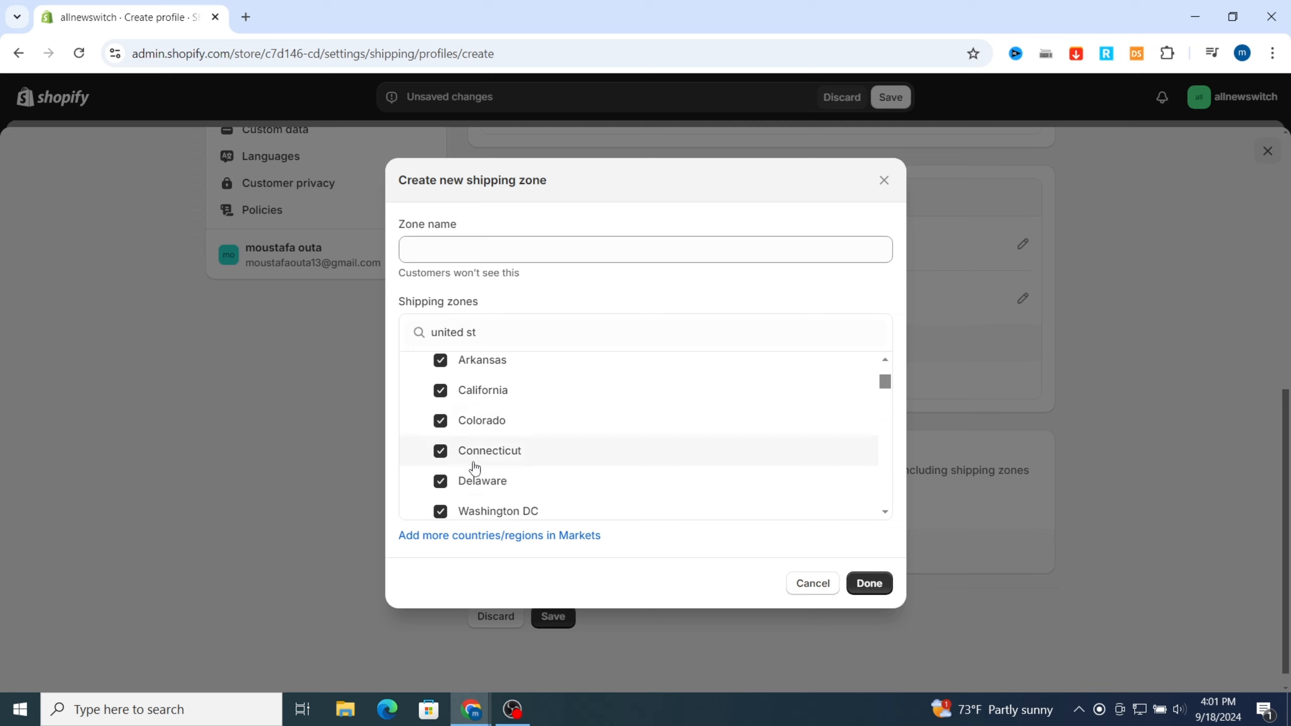
scroll(486, 426, "up", 3)
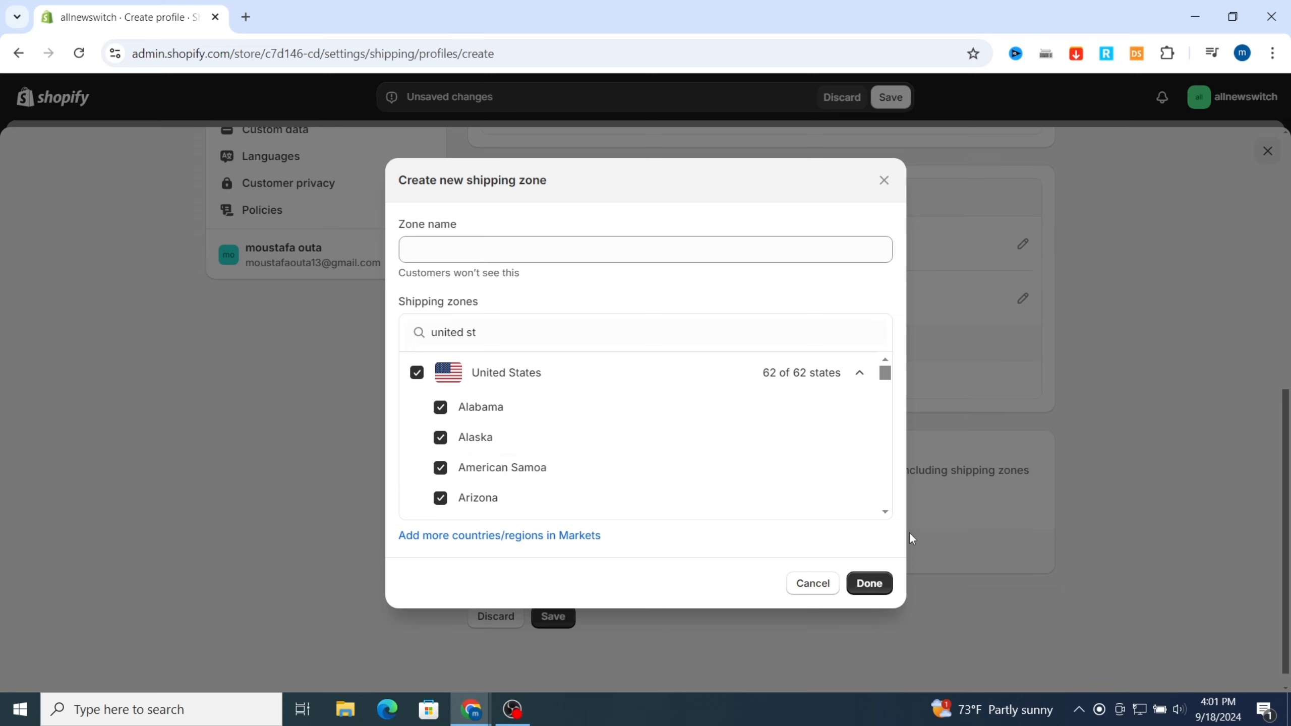
Step: Name the new shipping zone "united states" and finish creating it
left_click(546, 254)
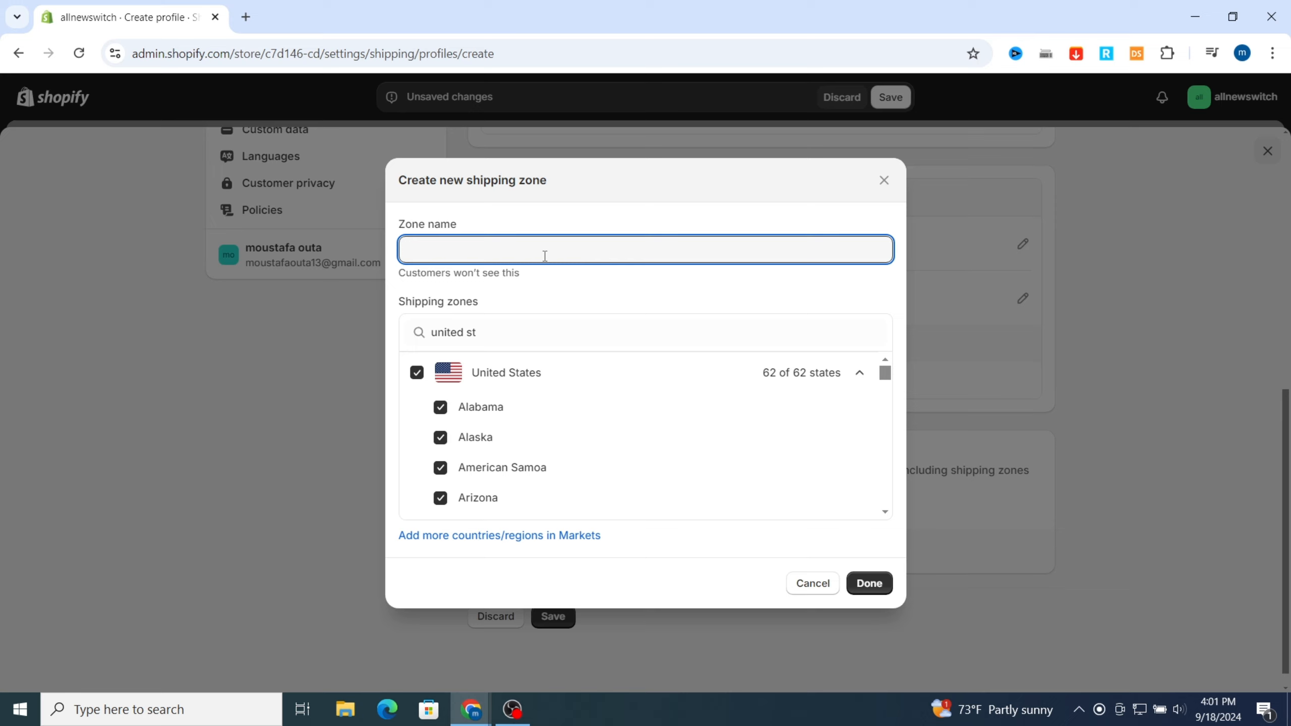
type("united states")
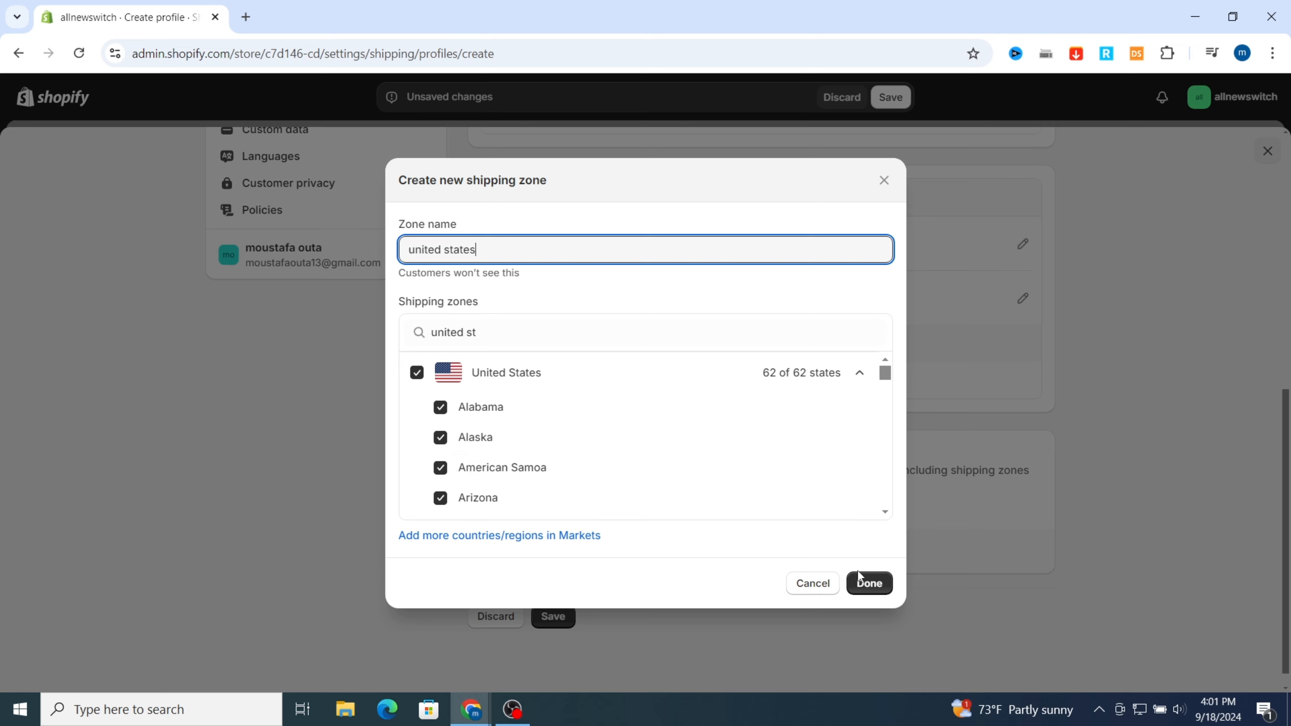
left_click(867, 584)
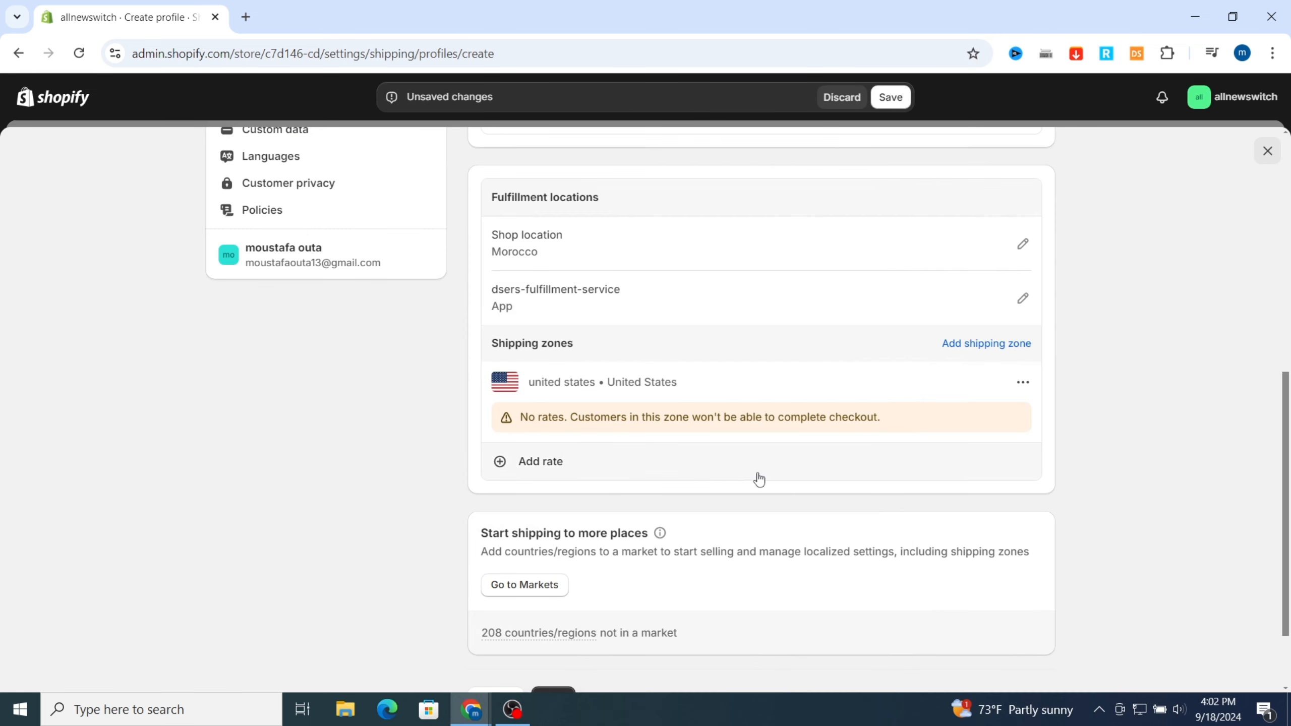
Step: Start a new rate for the united states zone, using a flat rate type and the Custom shipping rate
left_click(511, 470)
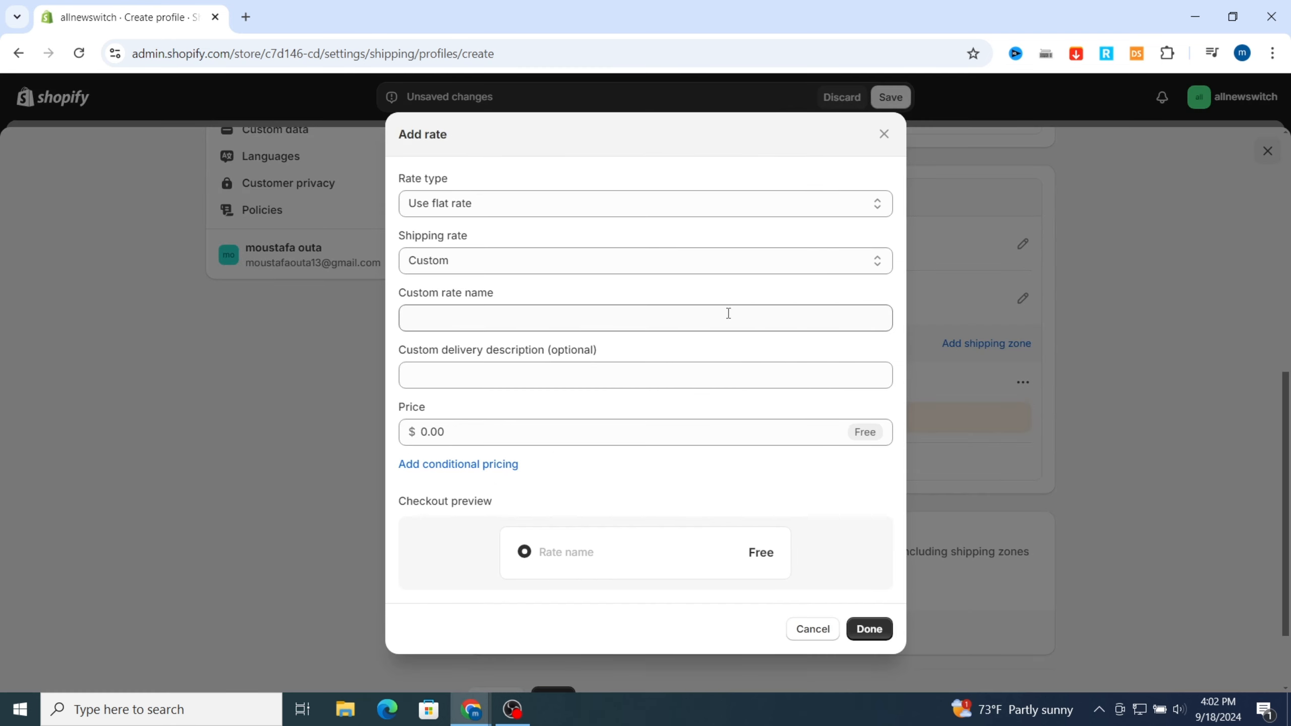
left_click(486, 204)
left_click(447, 228)
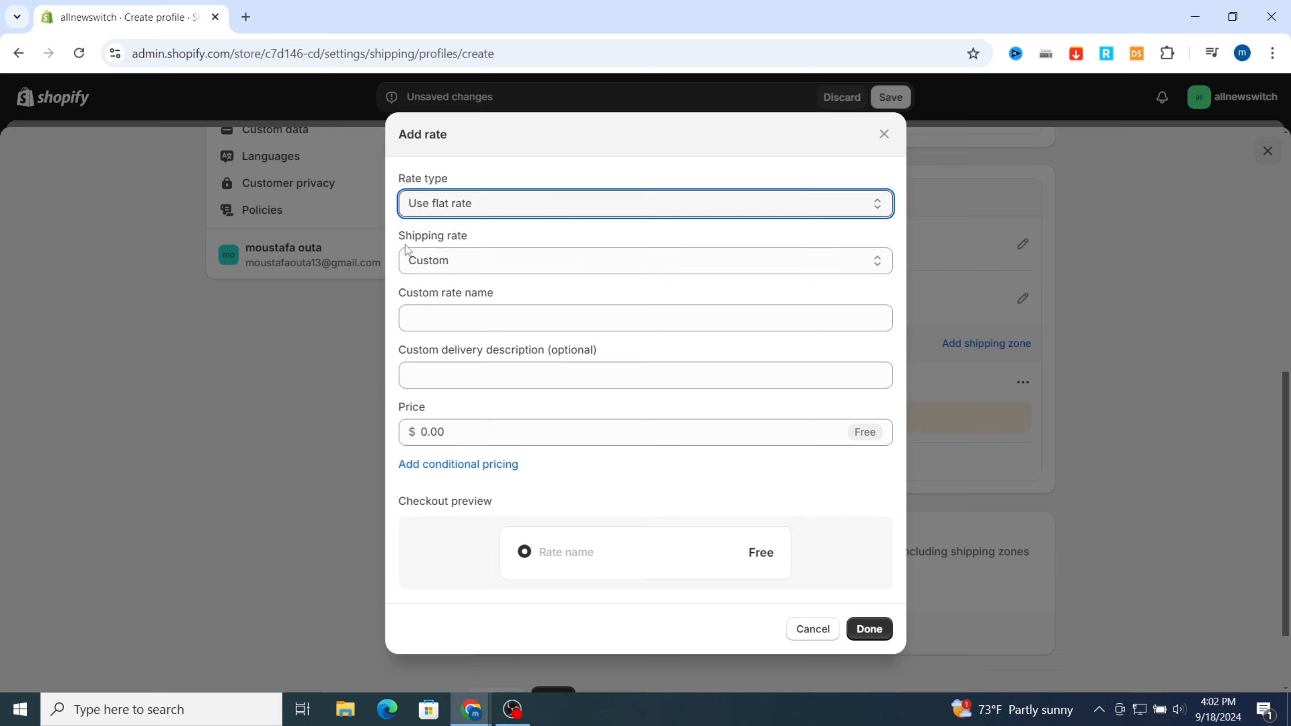
left_click(457, 262)
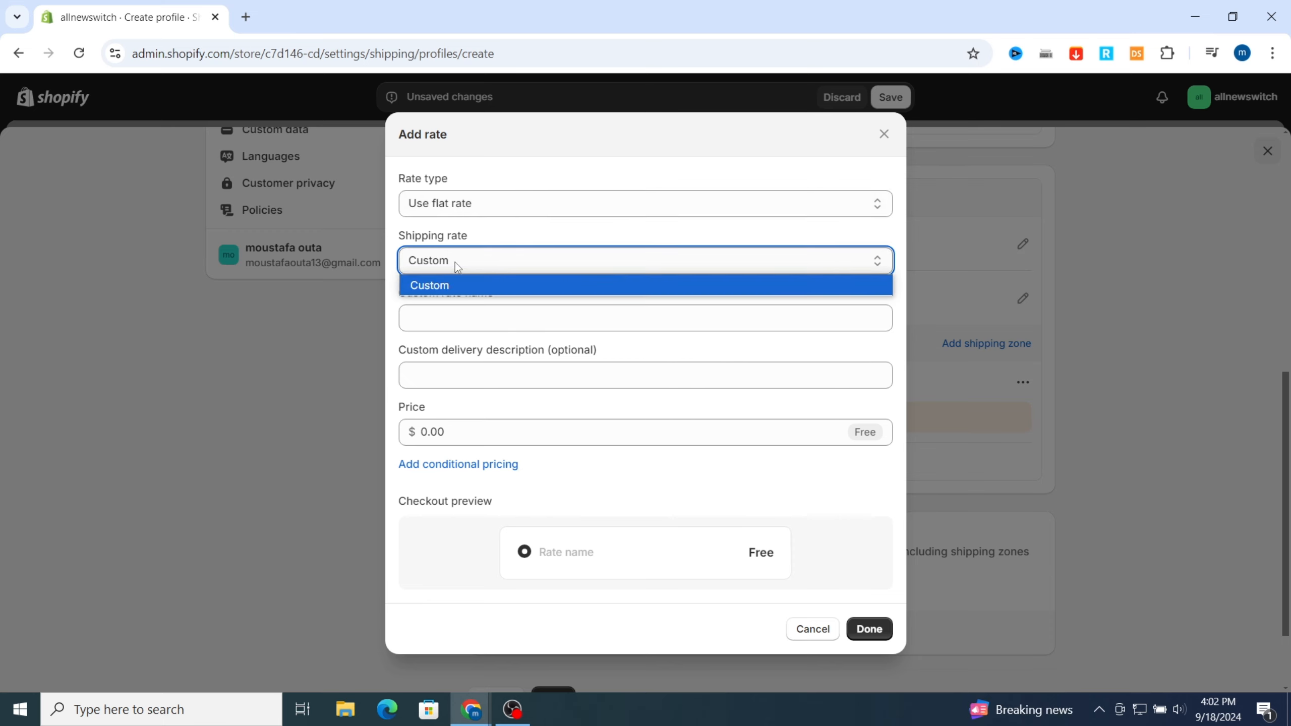
left_click(452, 283)
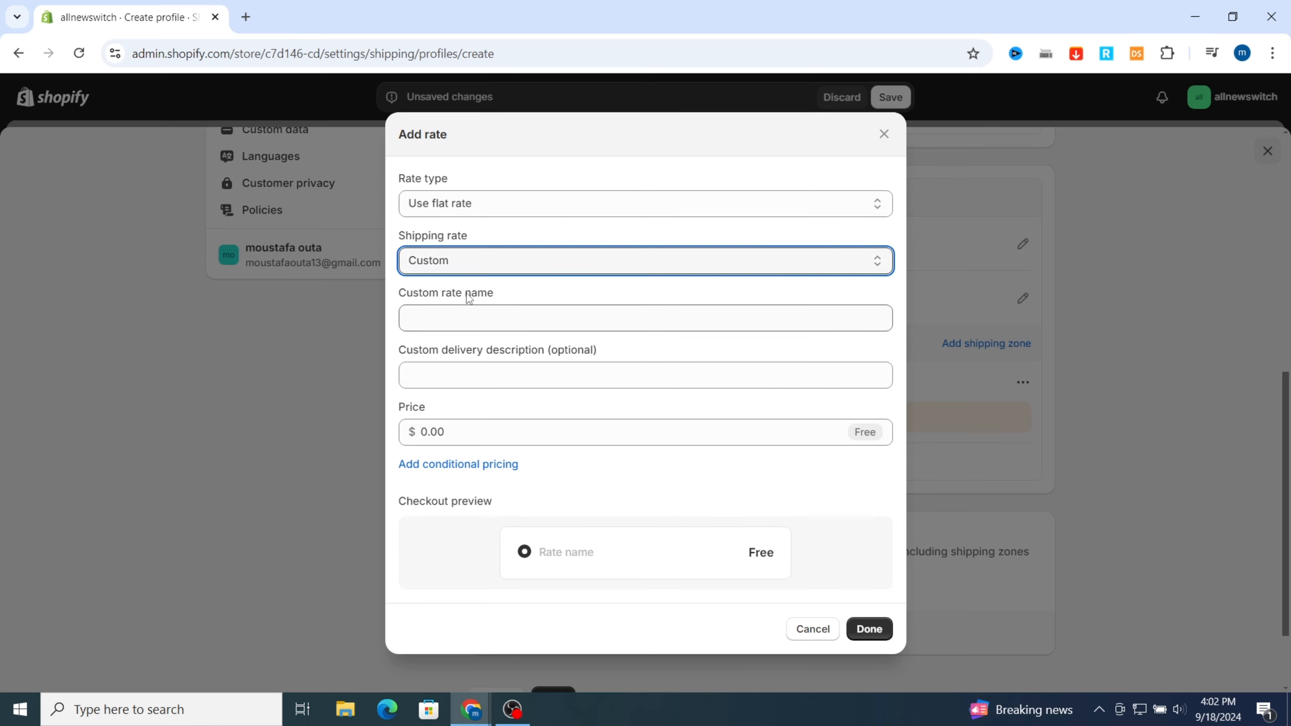
Step: Name the custom rate "Free Shipping" and set its delivery description to "Tracking number provided"
left_click(472, 313)
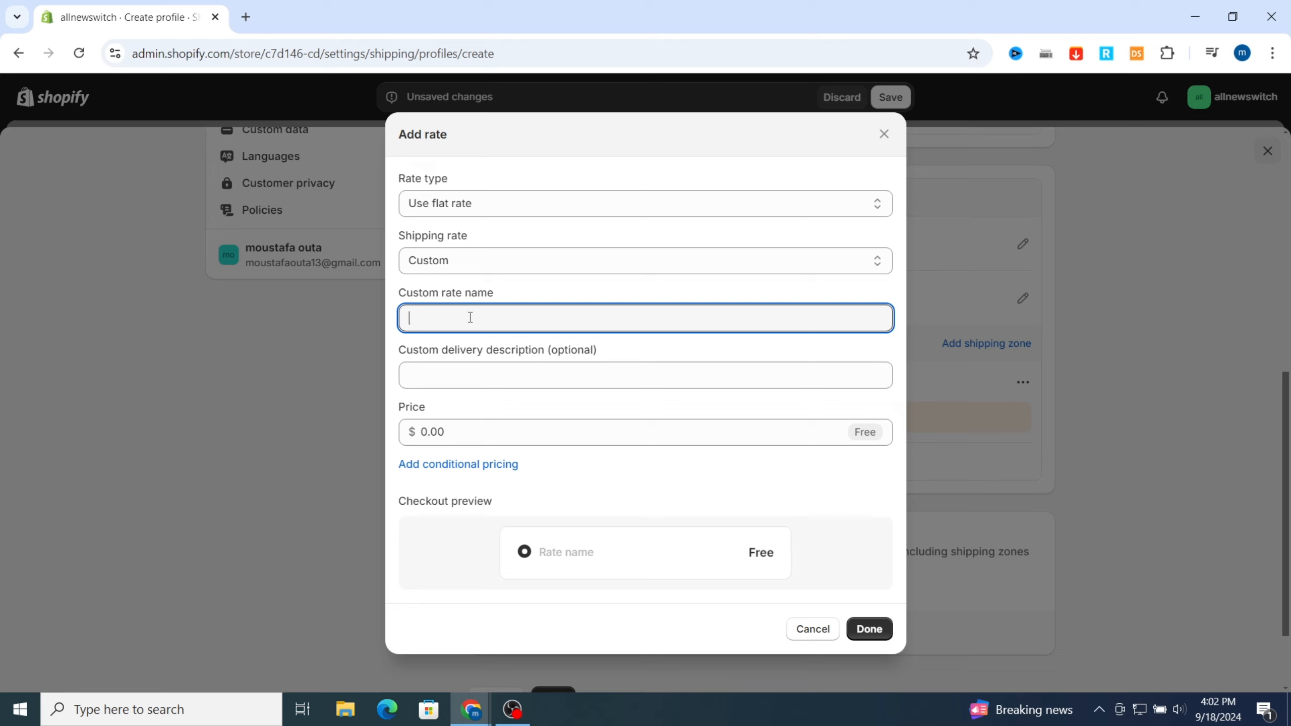
type("Free Shipping")
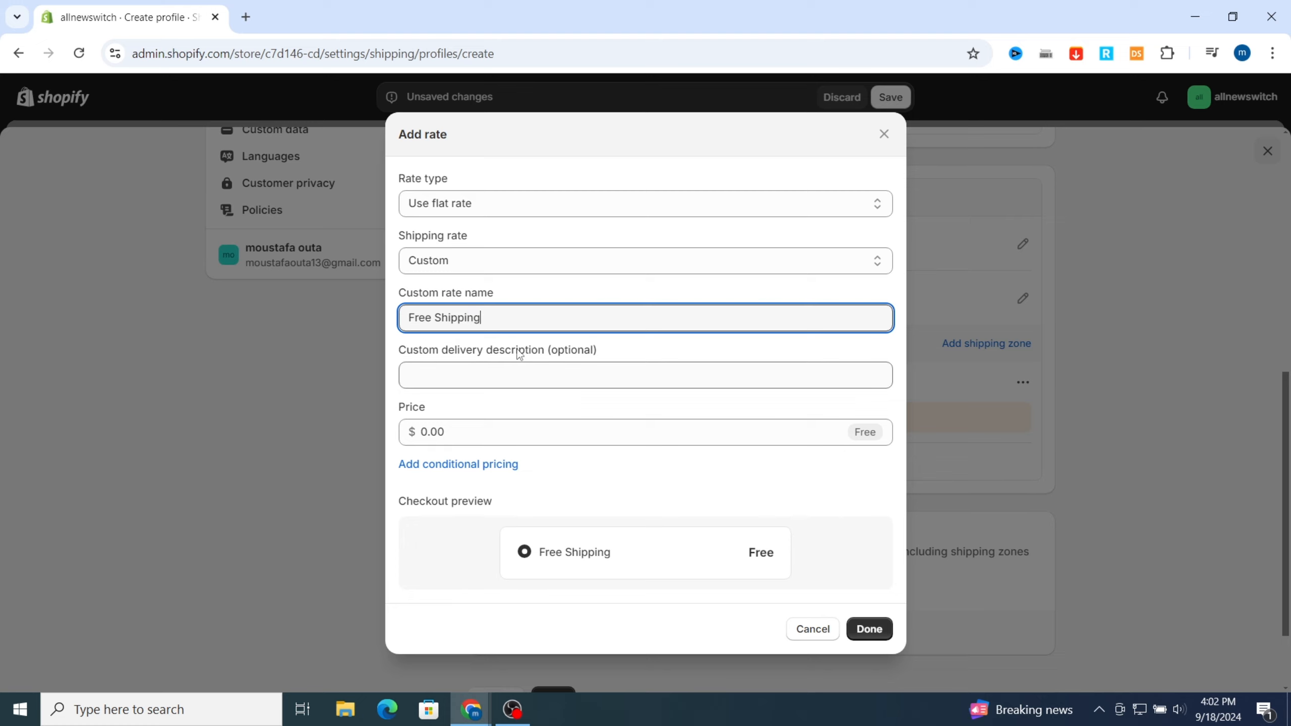
left_click(535, 370)
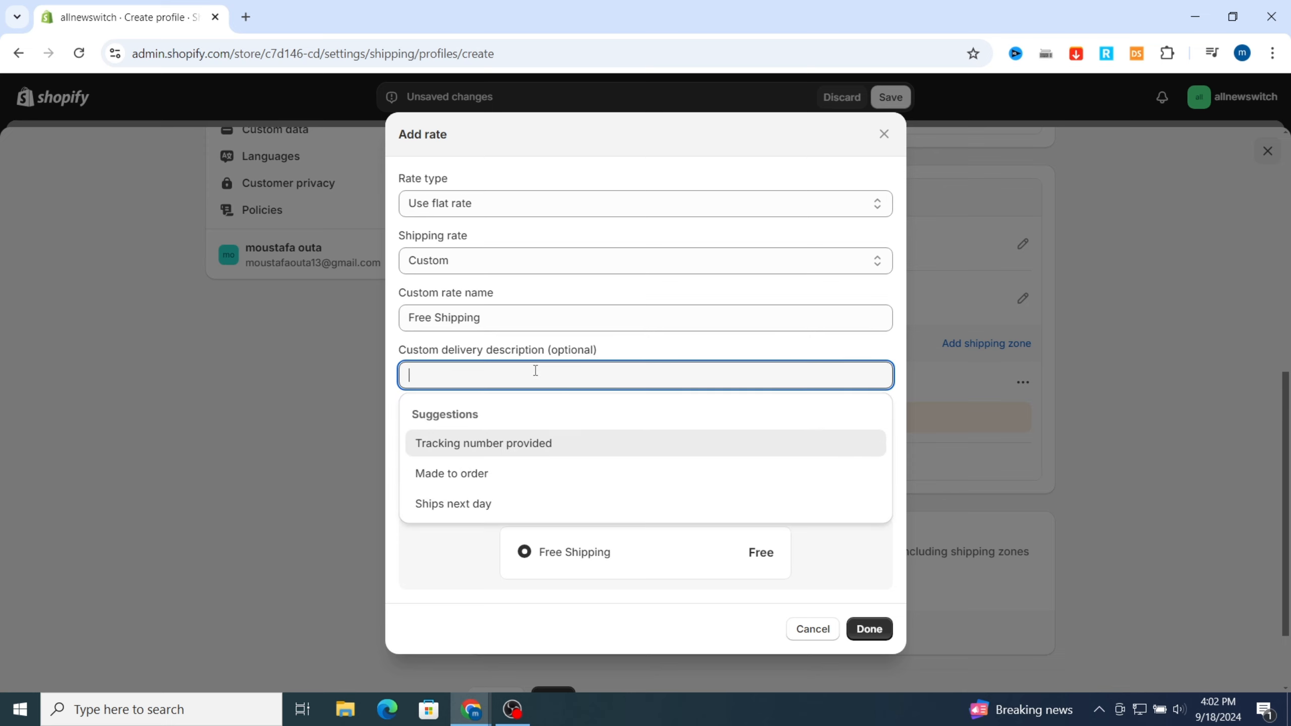
left_click(471, 444)
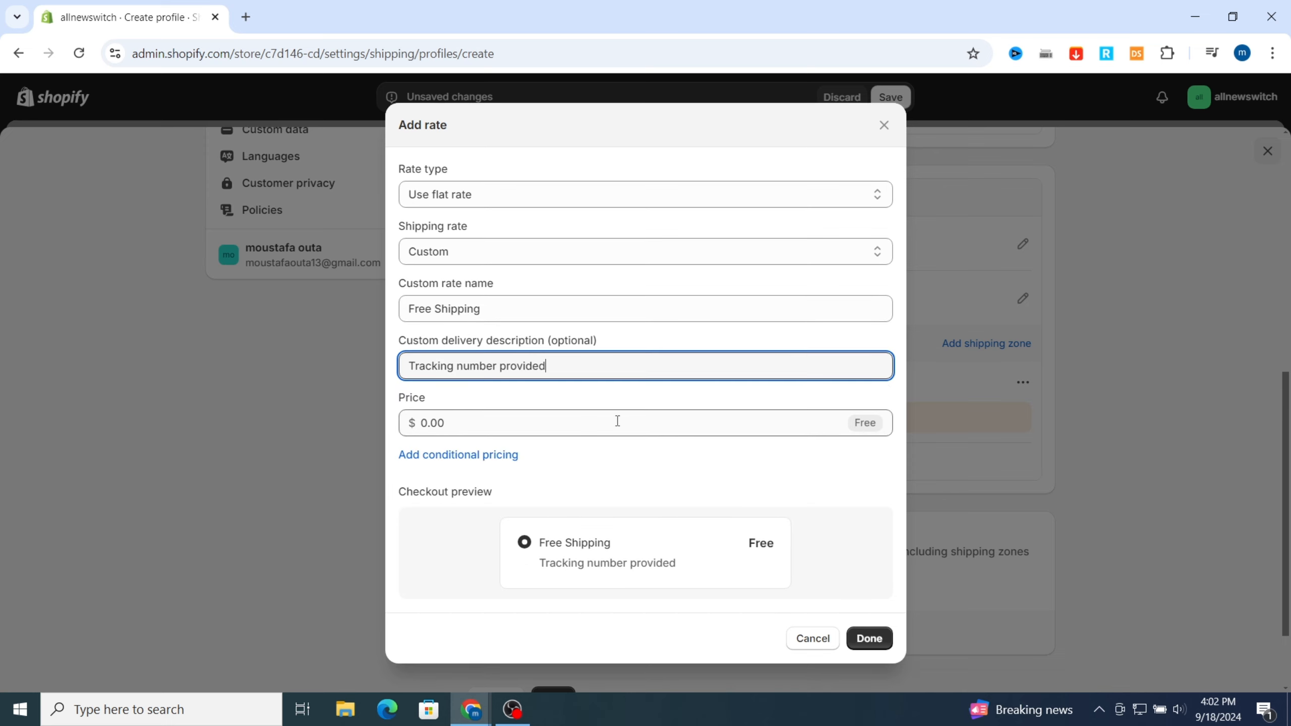
Step: Set the Free Shipping rate's price to 00 and add the rate to the united states zone
left_click(446, 424)
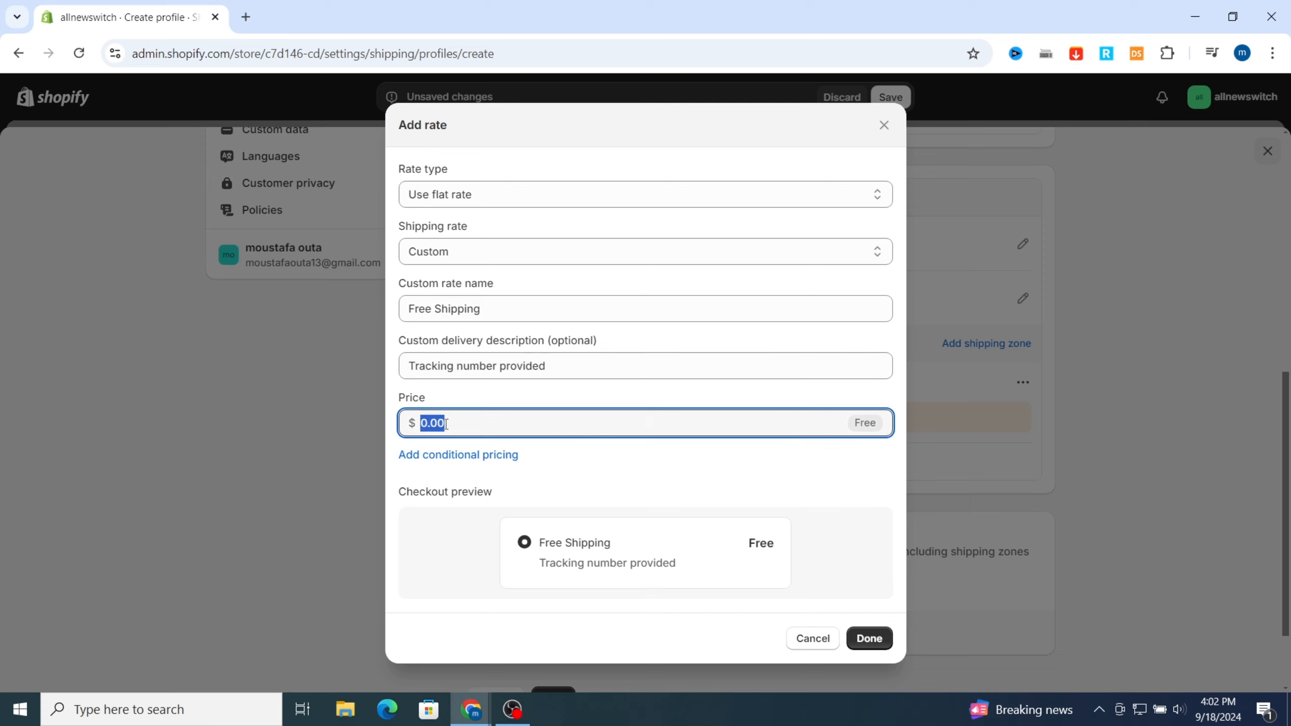
type("12")
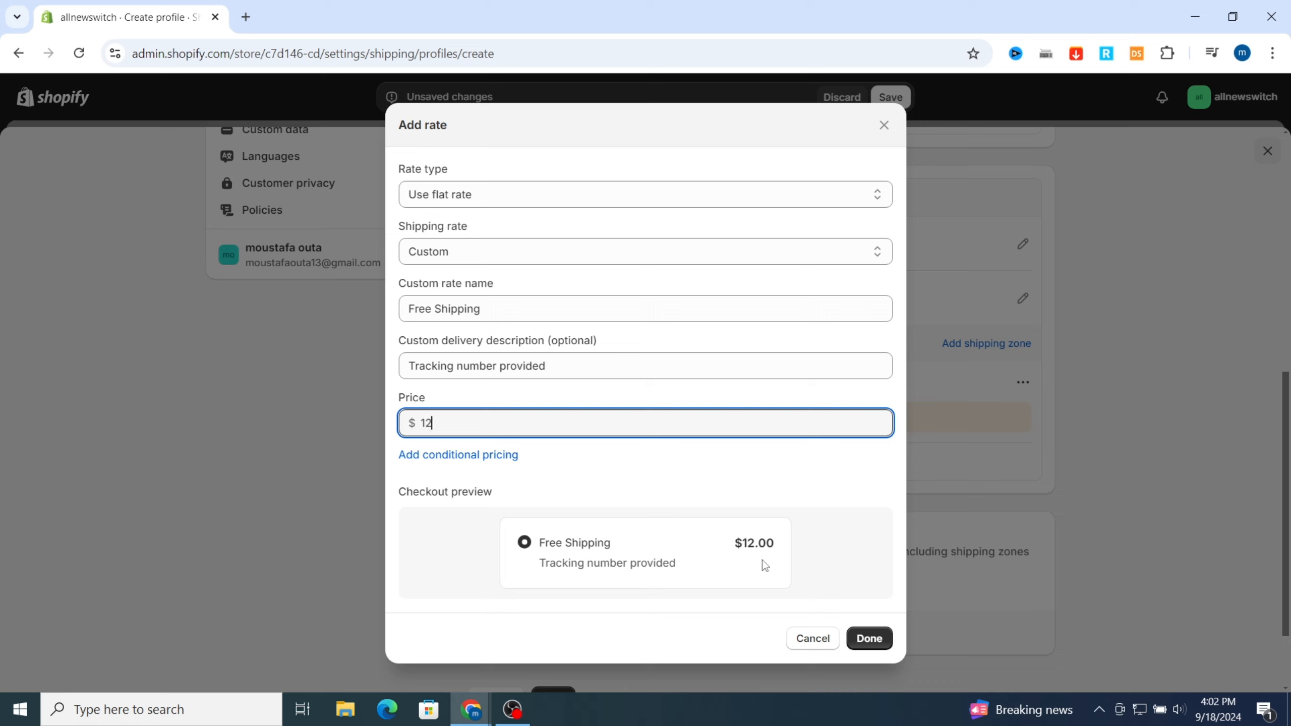
double_click(486, 432)
type("00")
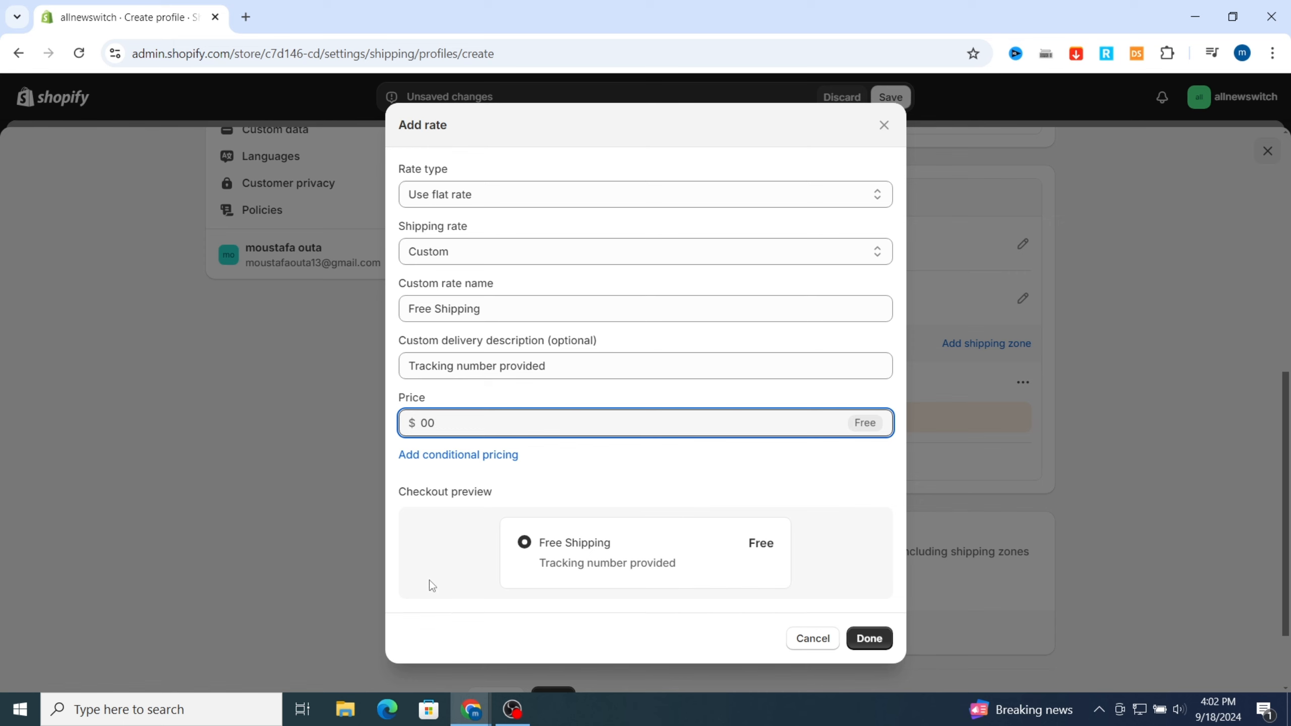
left_click(429, 582)
left_click(869, 639)
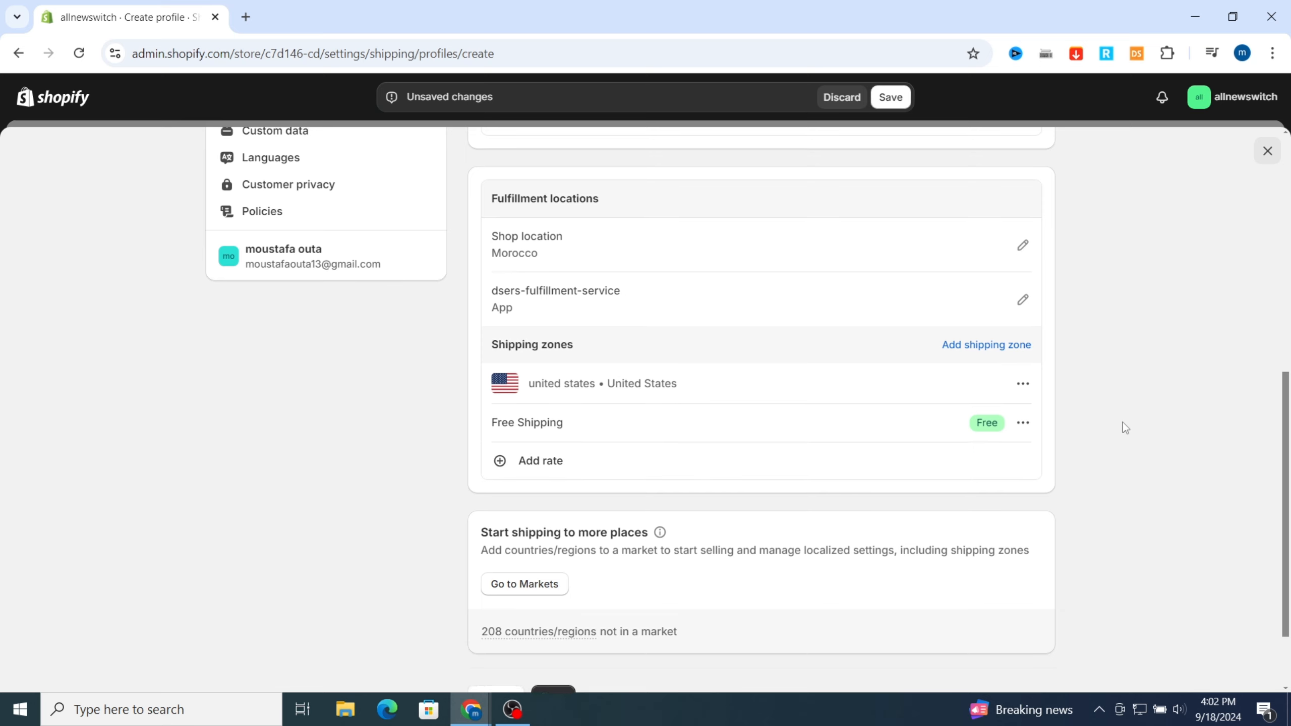
Step: Review the profile's products, fulfillment locations and shipping zone, and save the new shipping profile
scroll(1123, 422, "up", 5)
scroll(665, 277, "up", 2)
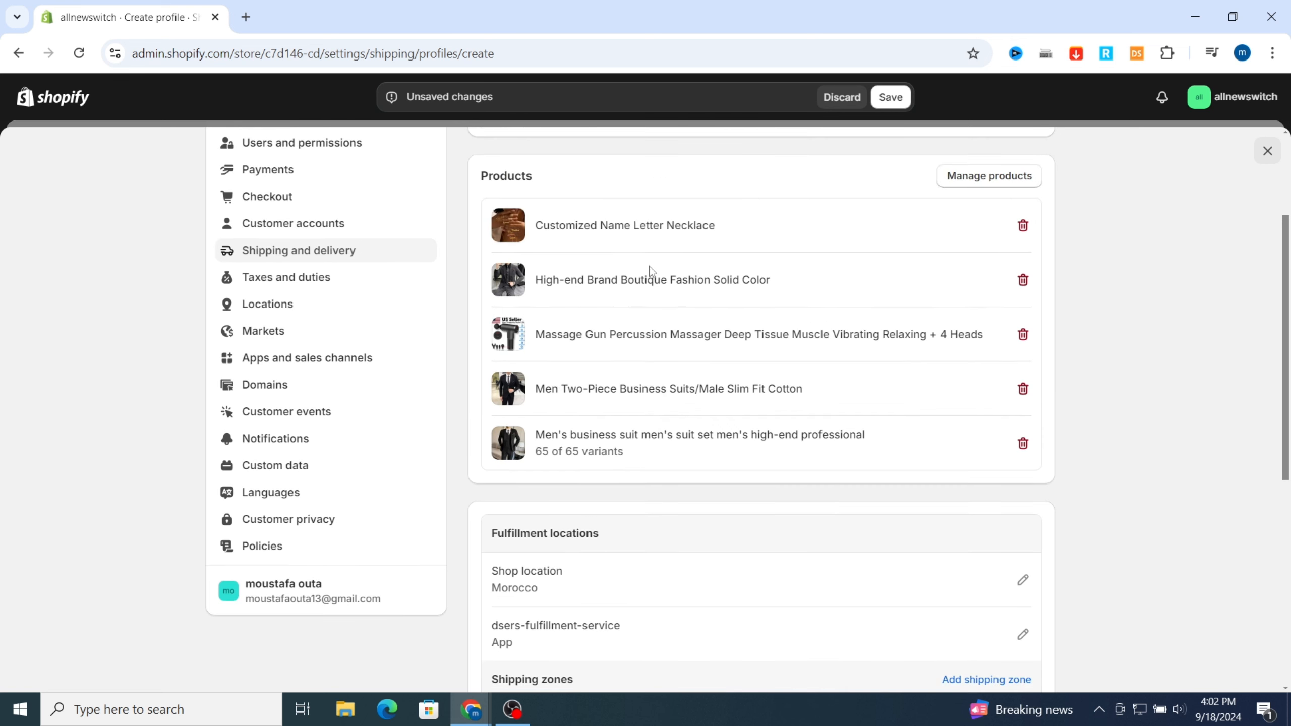
scroll(553, 501, "down", 4)
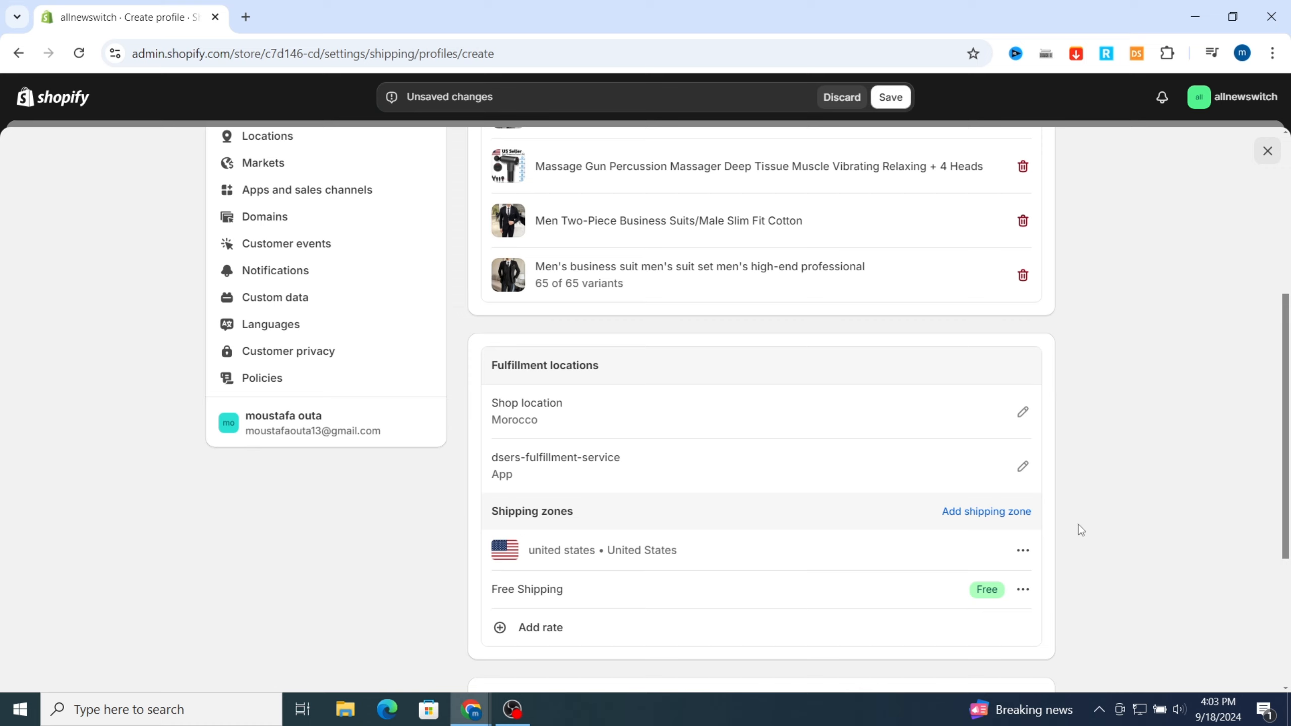
scroll(1088, 517, "up", 5)
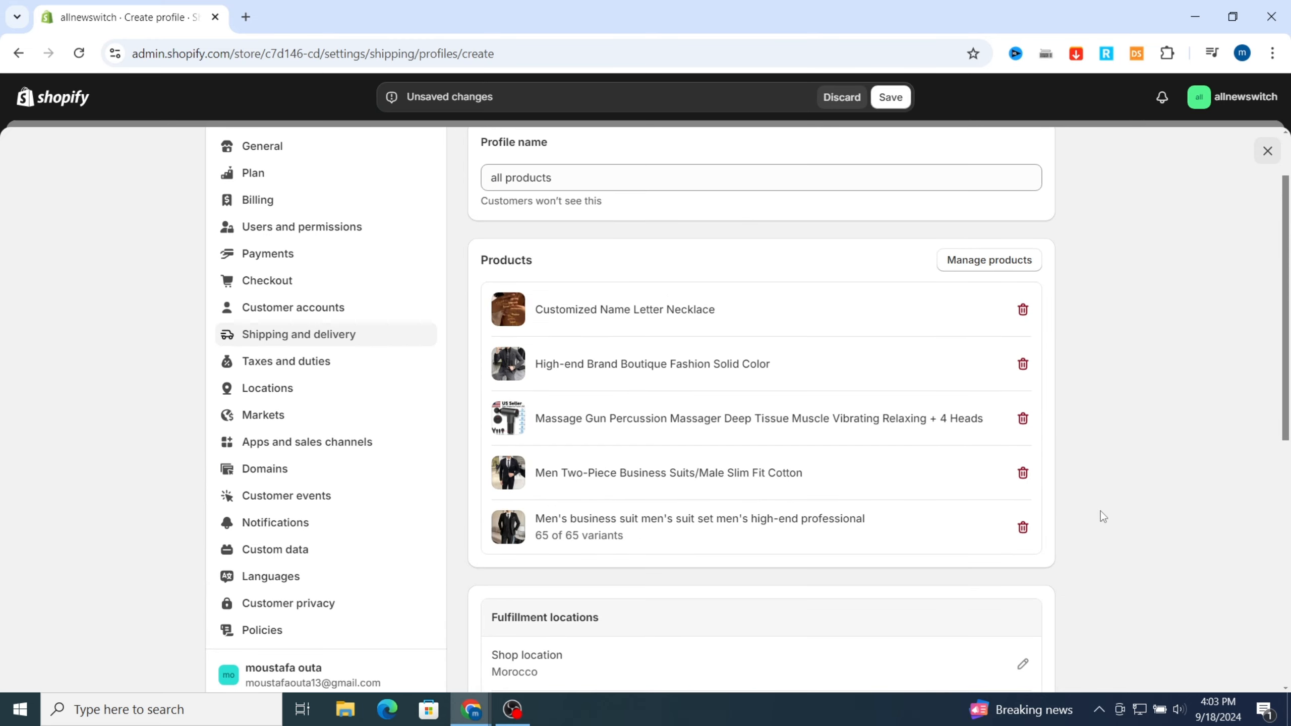
scroll(1118, 541, "down", 2)
scroll(926, 588, "down", 2)
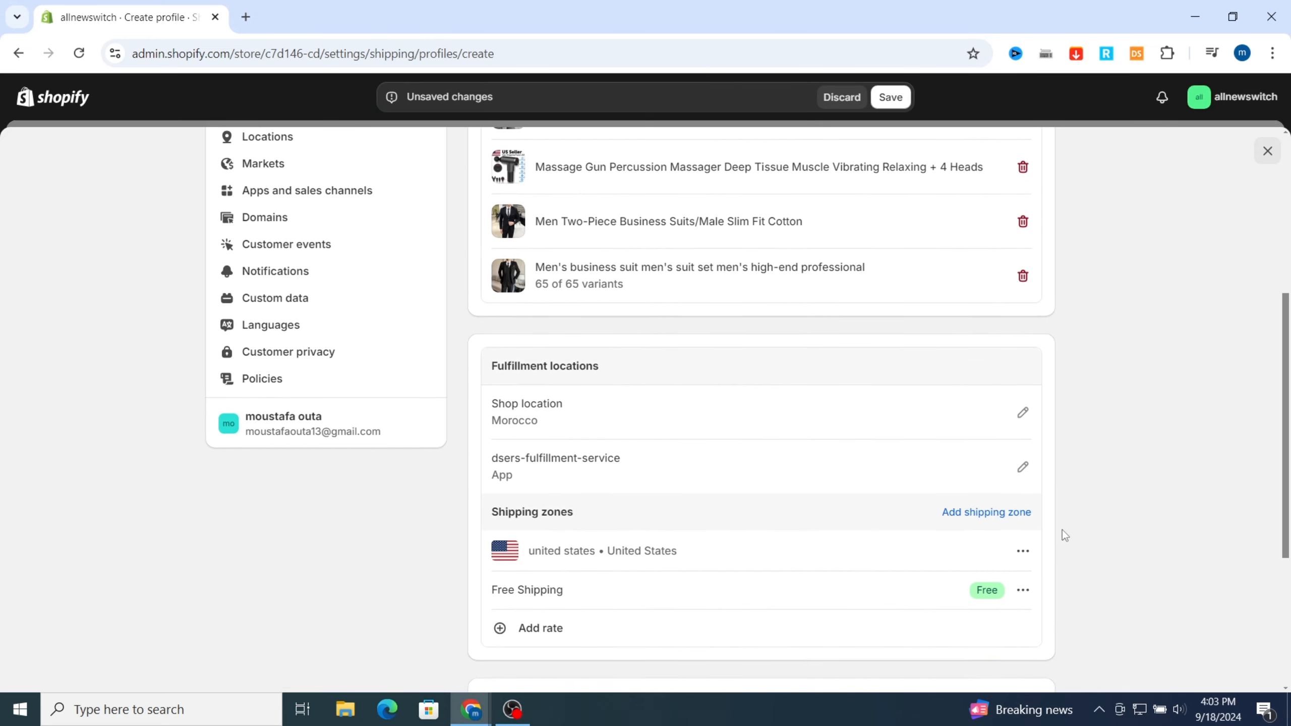
scroll(1062, 530, "up", 7)
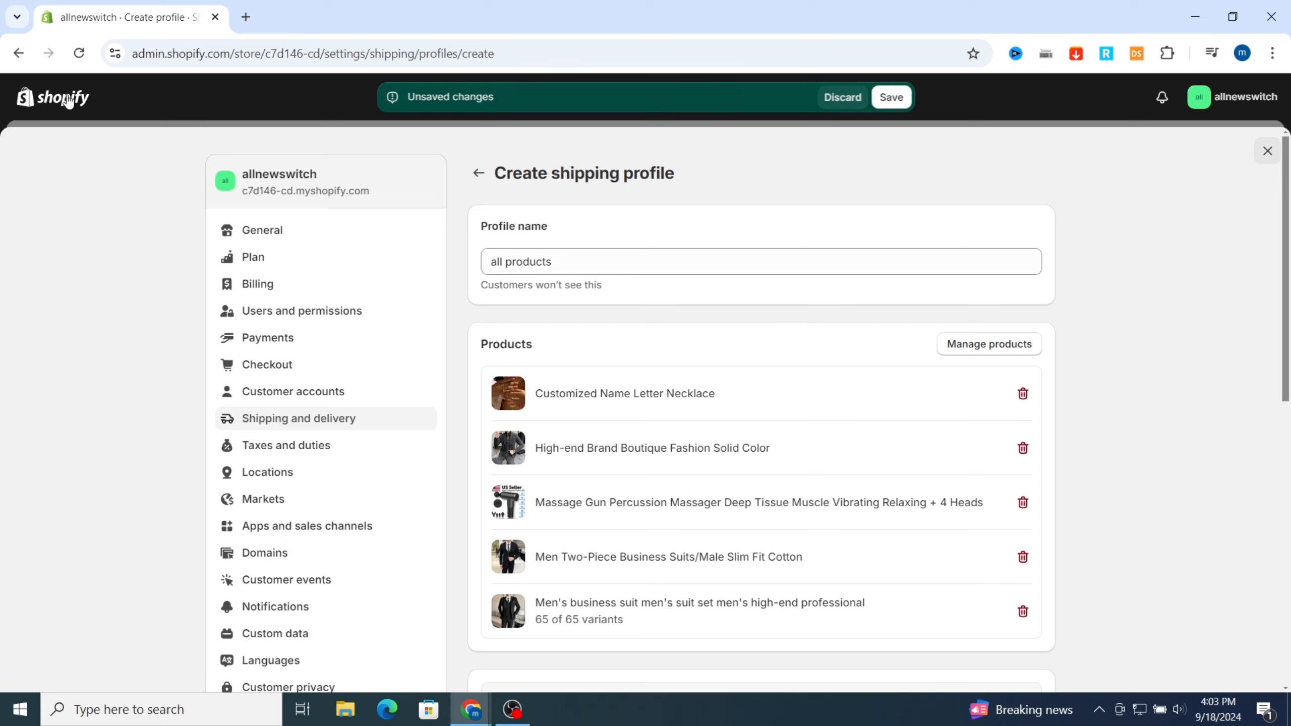
left_click(890, 98)
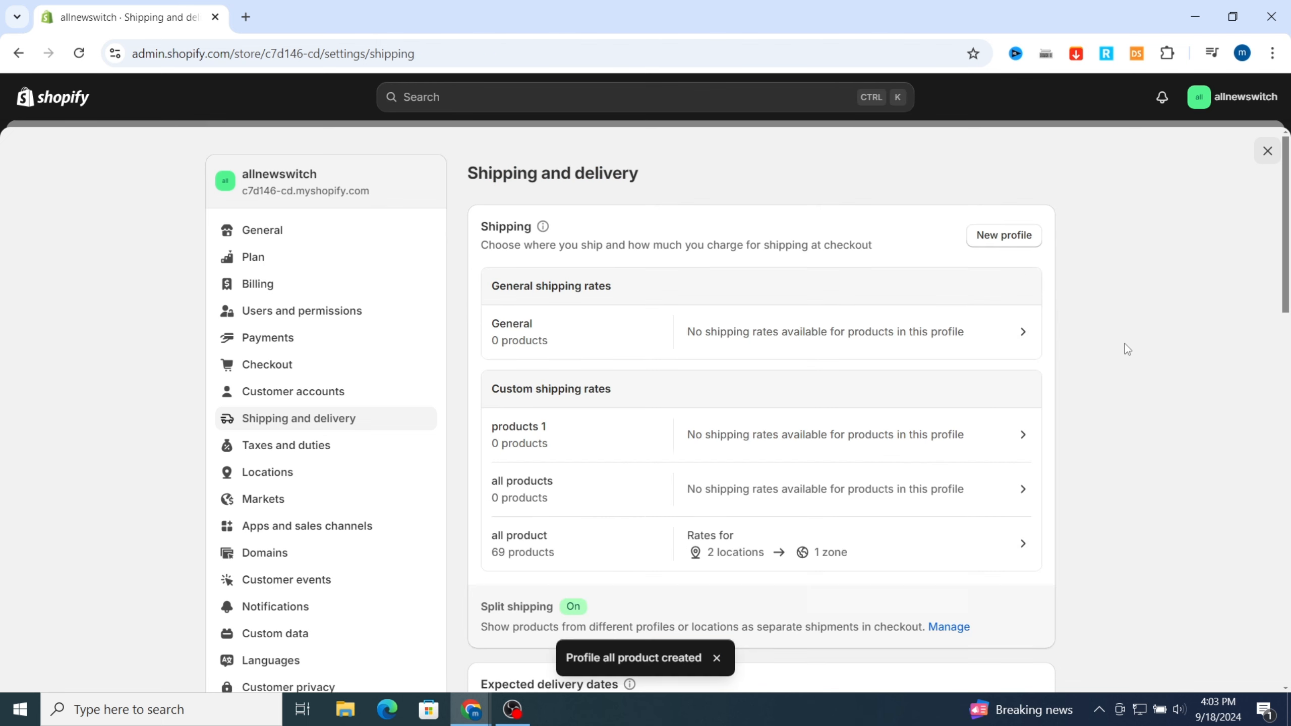
Step: View the Customized Name Letter Necklace product in the online store and start an immediate purchase of it
left_click(64, 98)
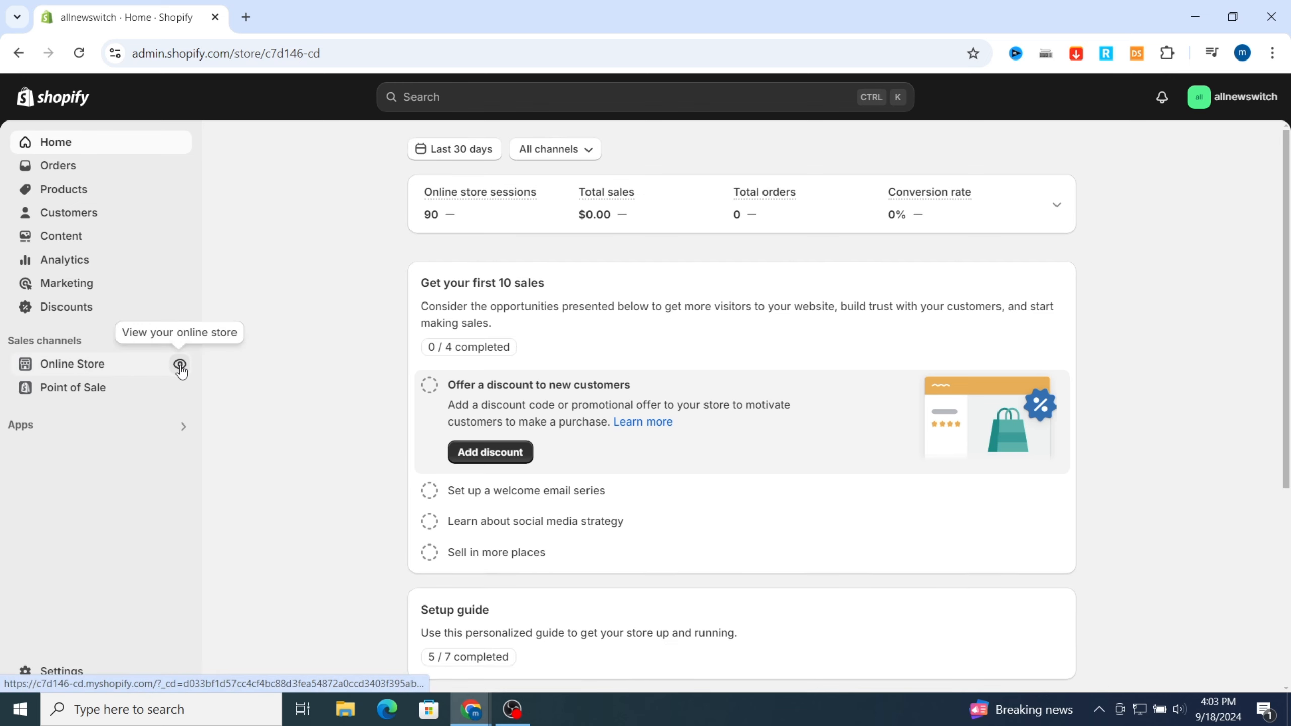
left_click(107, 192)
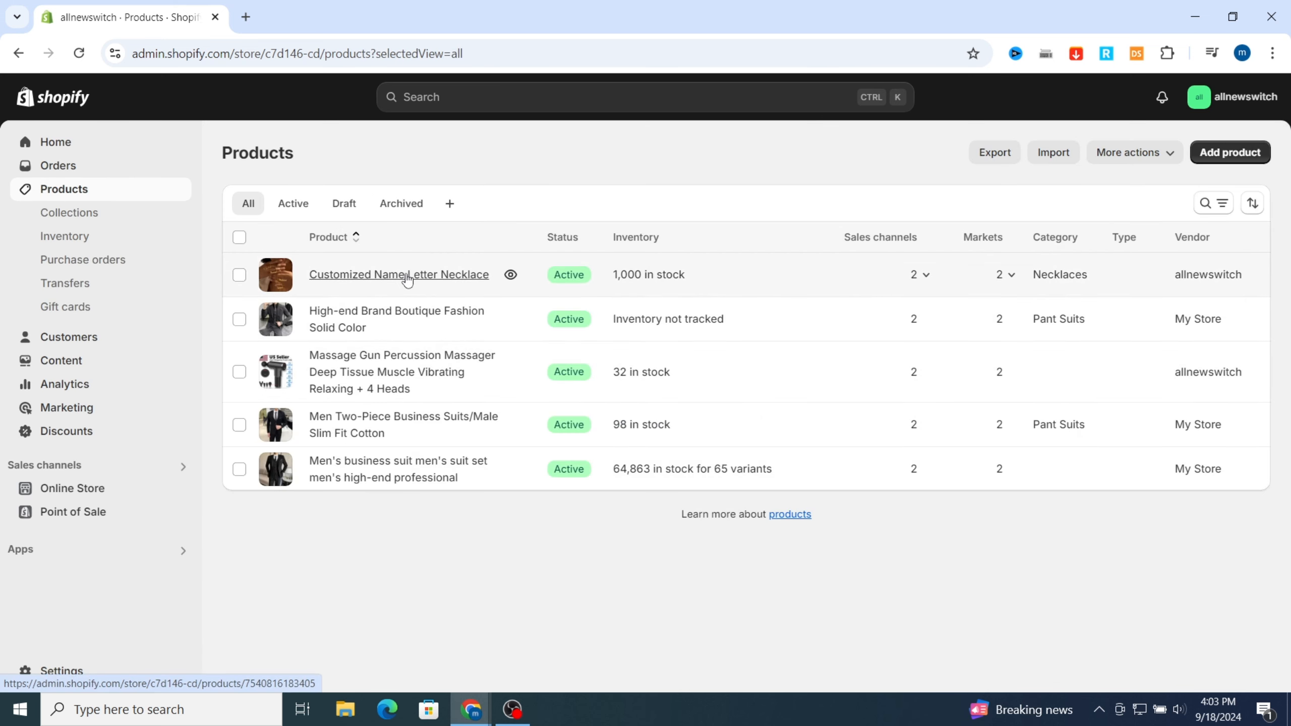
left_click(509, 276)
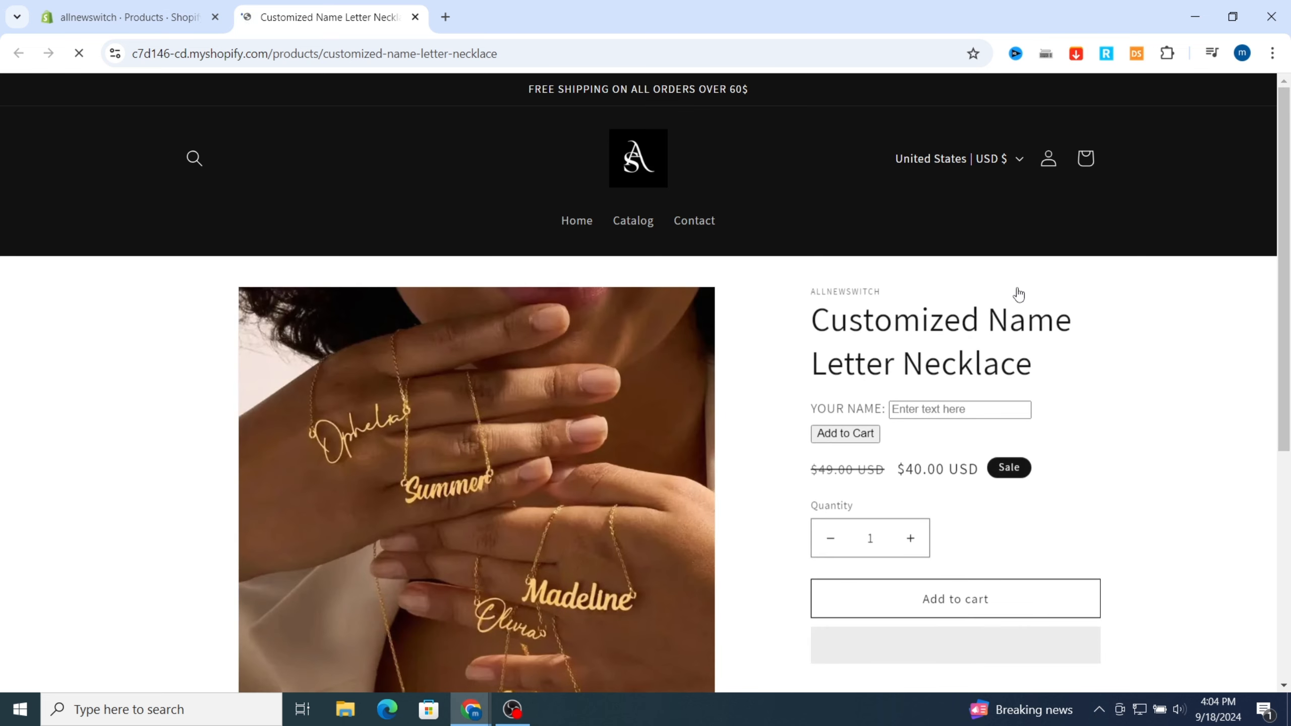
scroll(896, 447, "down", 3)
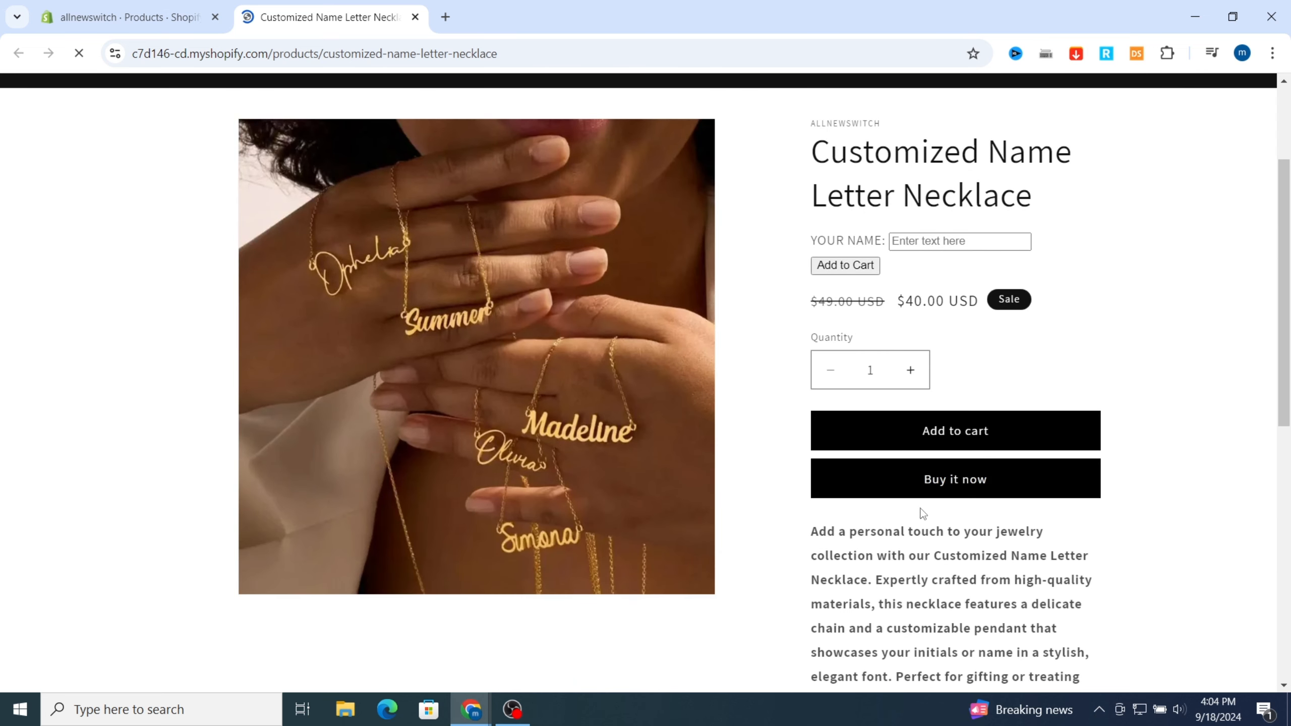
left_click(939, 487)
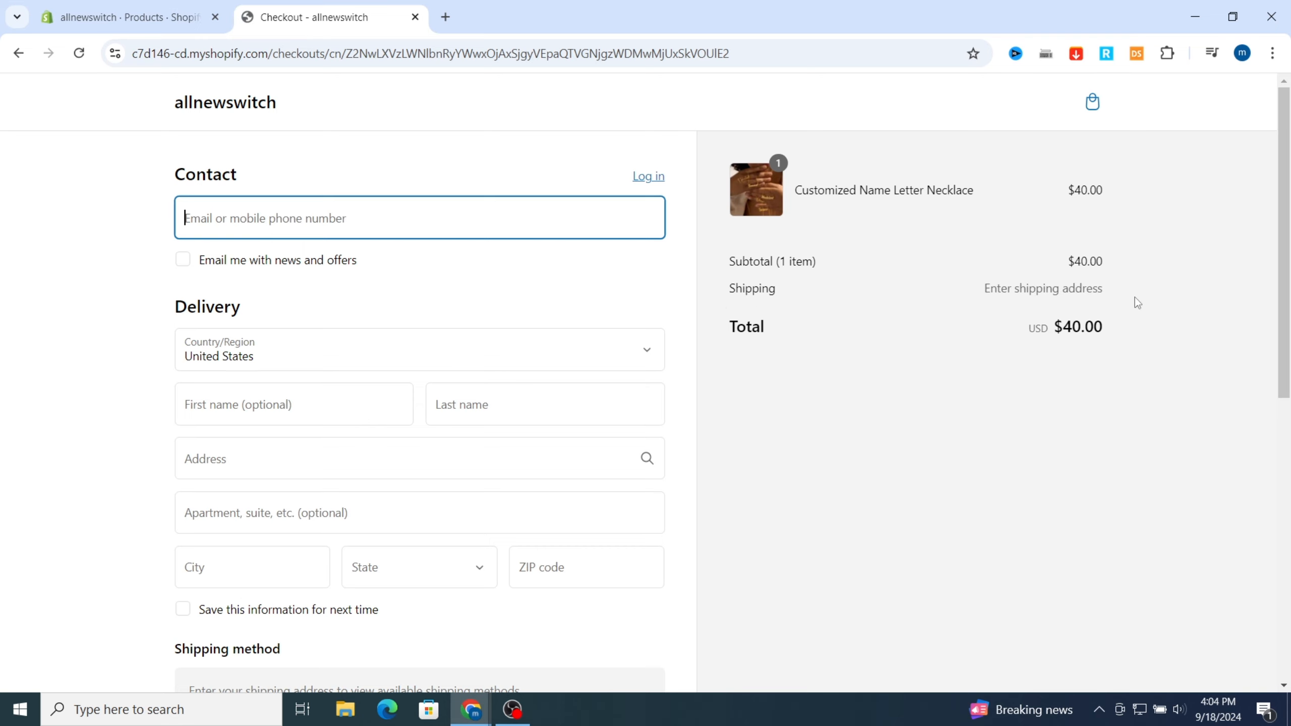
Step: Search Google in a new tab for "united states address" and open the Random Address In United States result
left_click(445, 17)
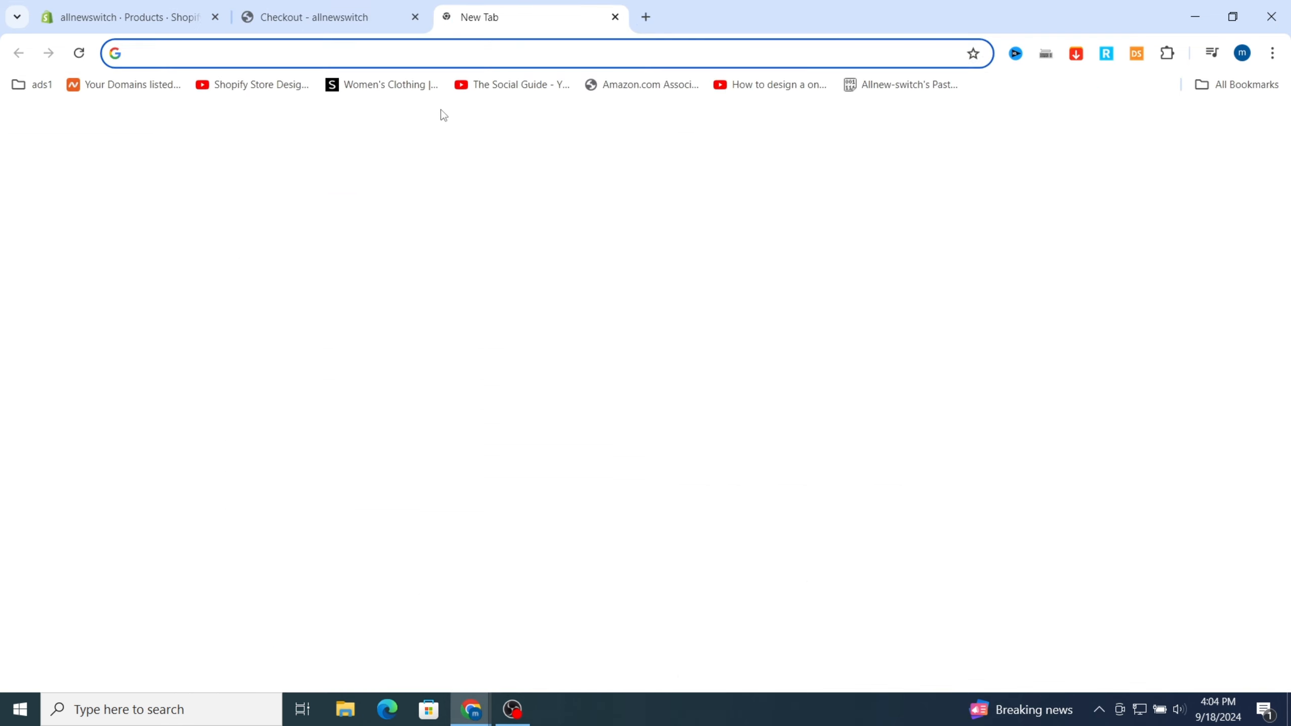
left_click(425, 52)
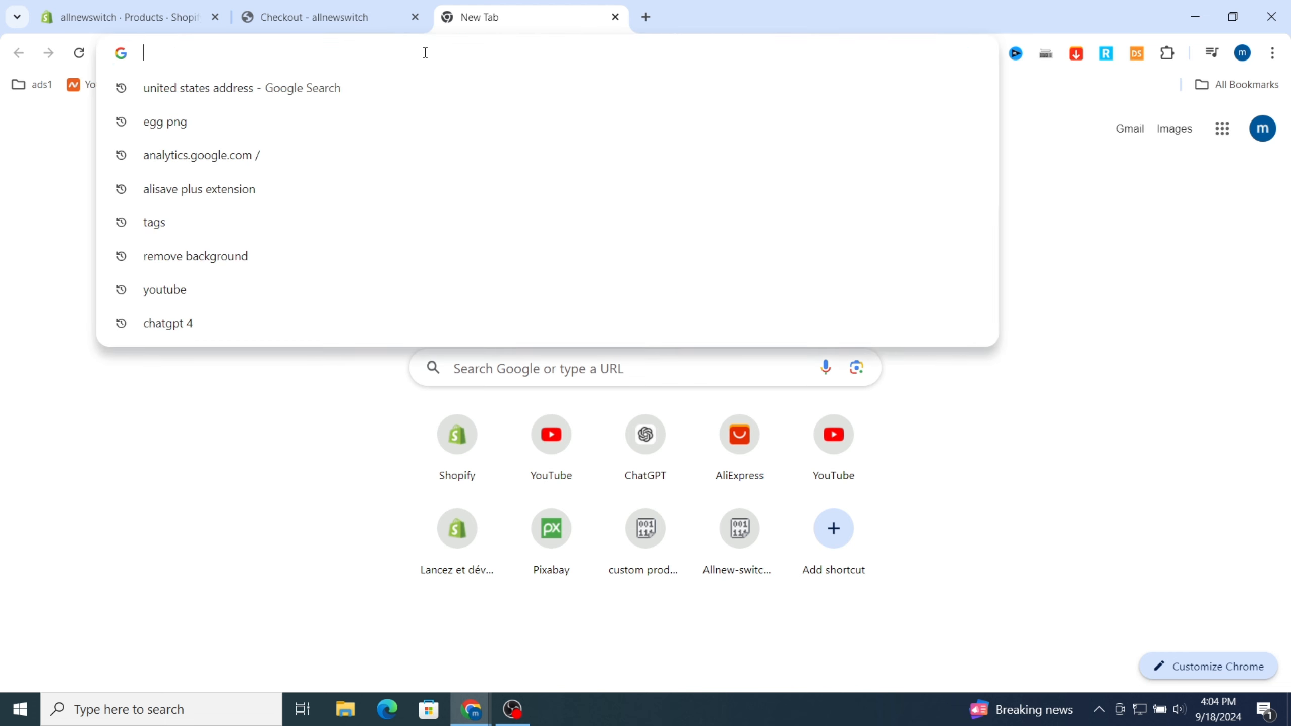
left_click(239, 88)
scroll(398, 251, "down", 2)
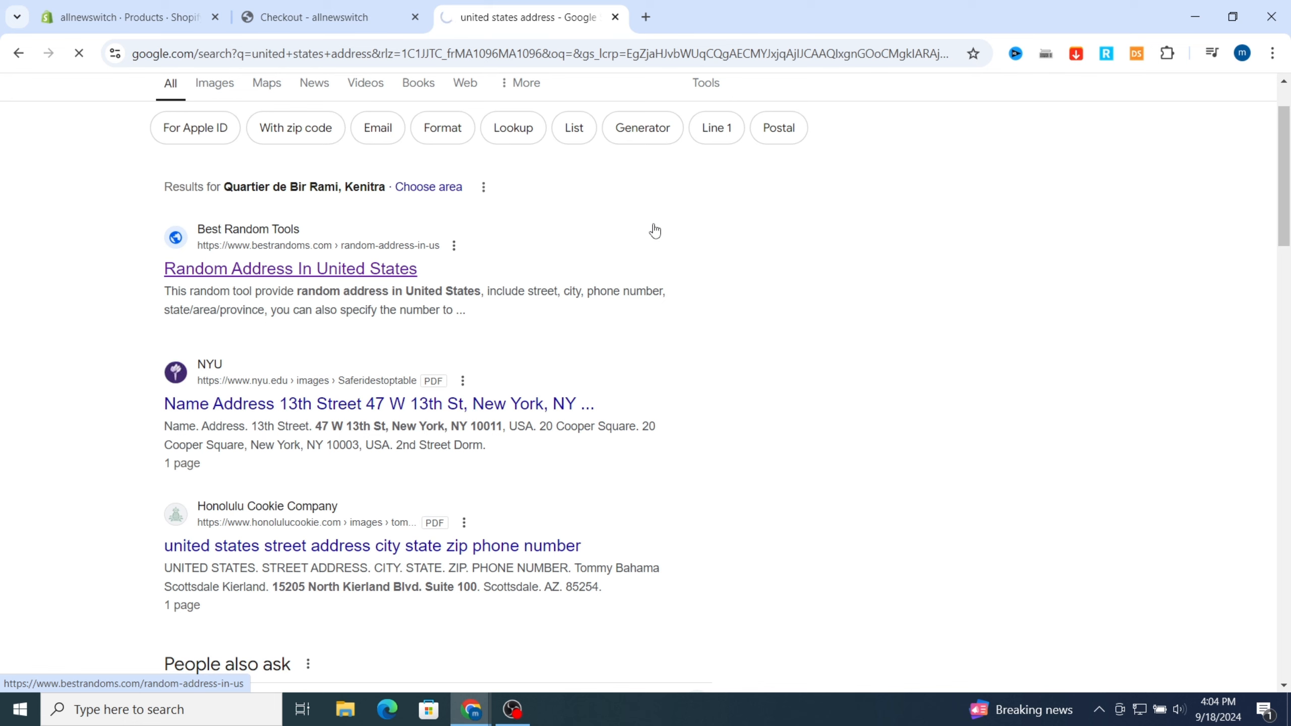
scroll(522, 220, "down", 2)
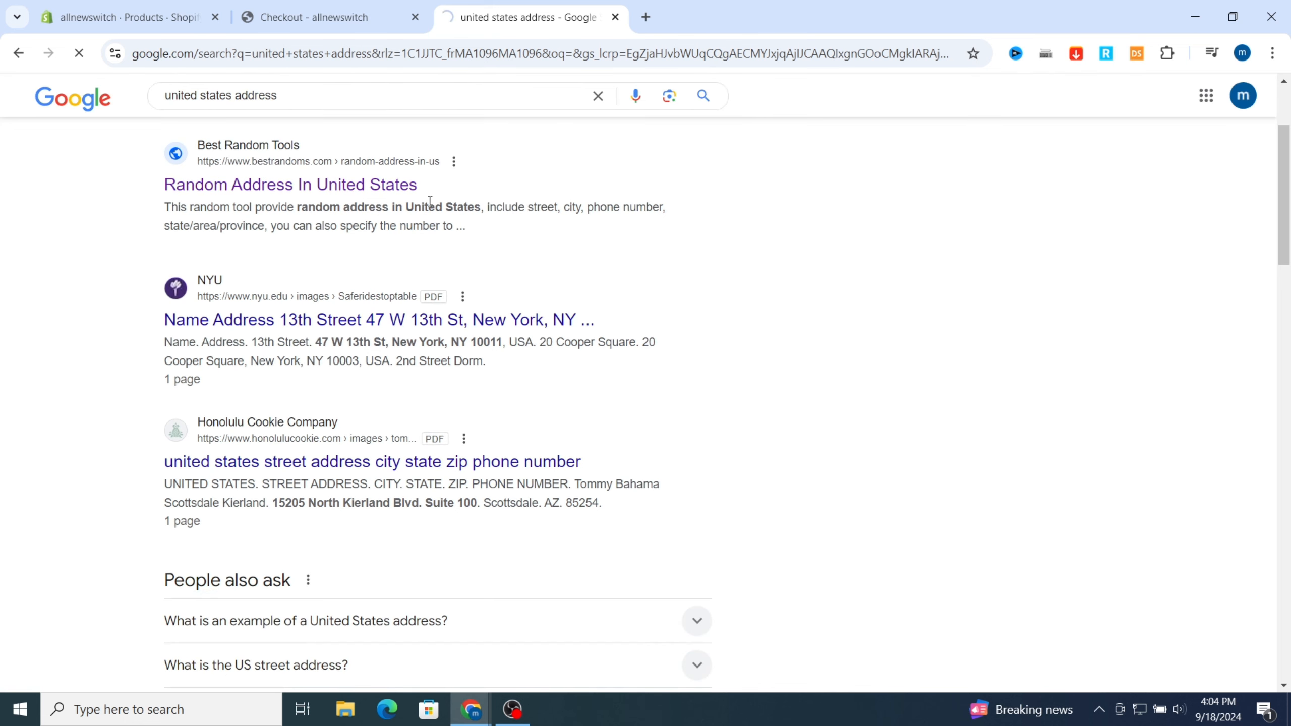
Step: Copy the ZIP code of the first random United States address on the Best Random Tools page
left_click(326, 17)
scroll(330, 458, "down", 2)
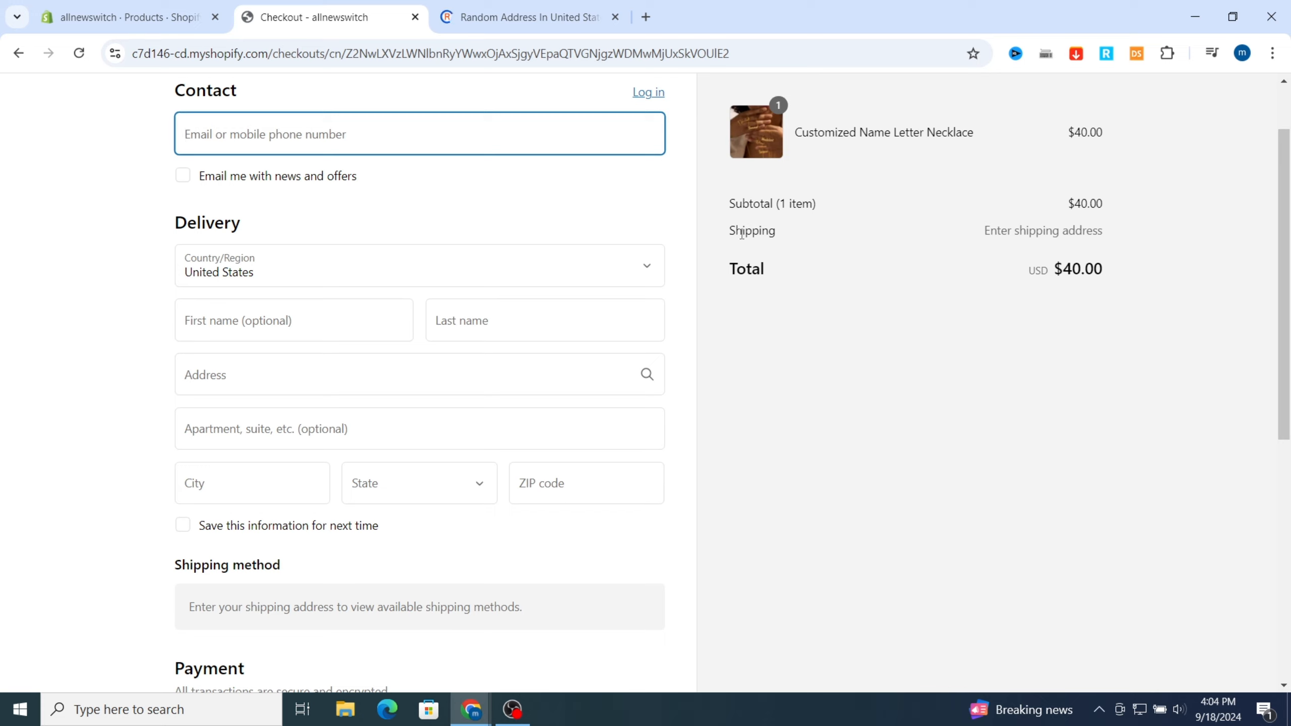
left_click(524, 17)
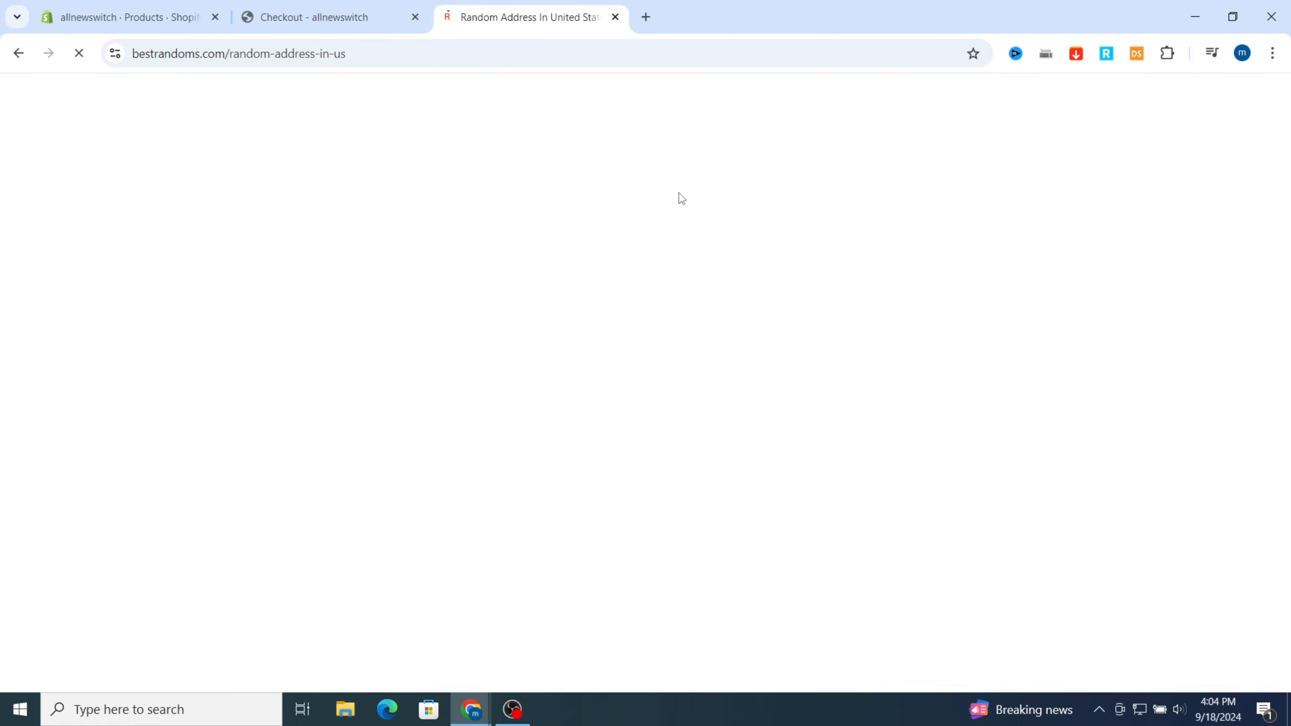
scroll(718, 398, "down", 1)
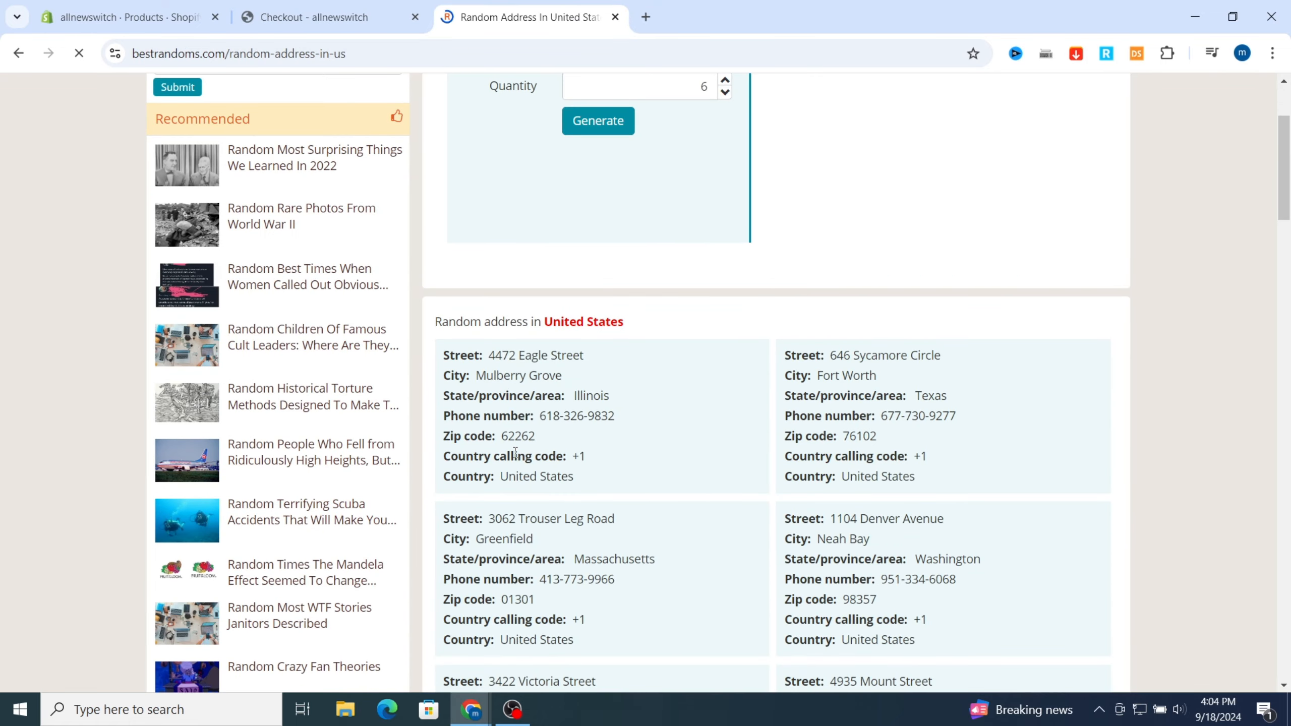
scroll(486, 420, "down", 1)
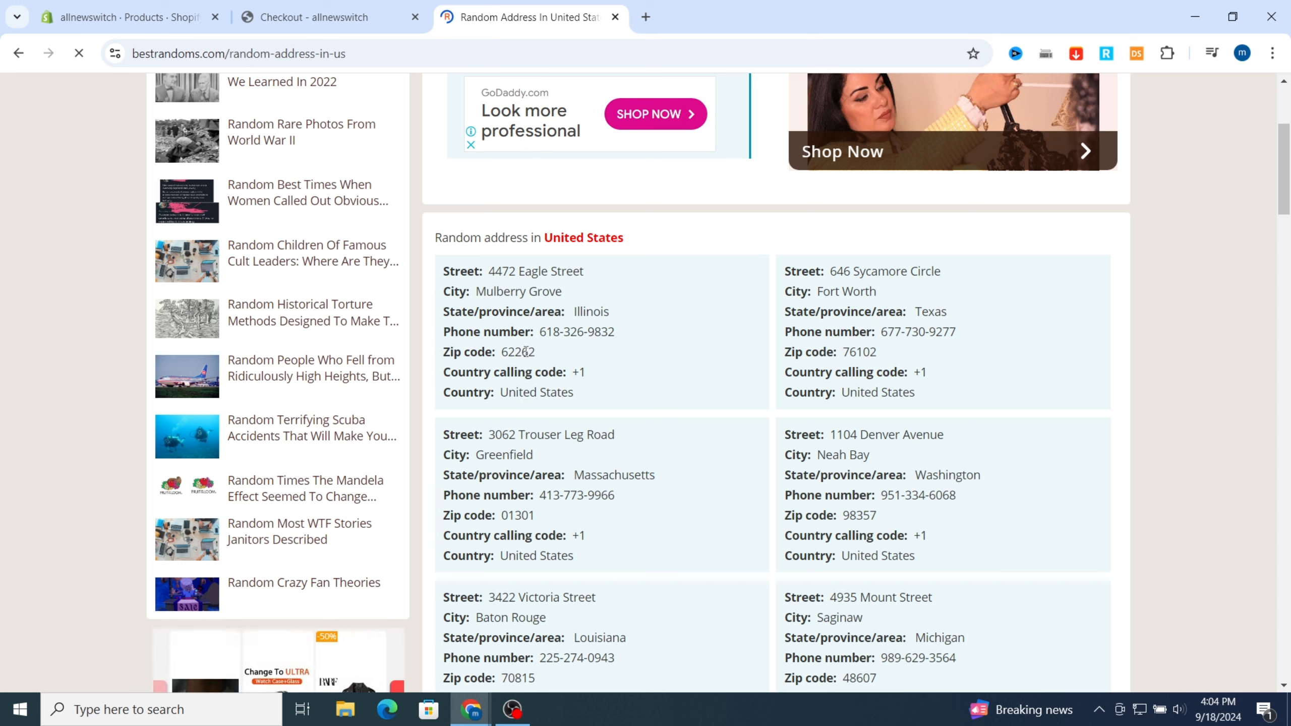
mouse_move(527, 351)
left_mouse_down()
mouse_move(442, 352)
mouse_move(544, 358)
left_mouse_up()
key("ctrl+c")
Step: Paste the copied ZIP code into the checkout's delivery address and choose Hawaii as the state
left_click(302, 25)
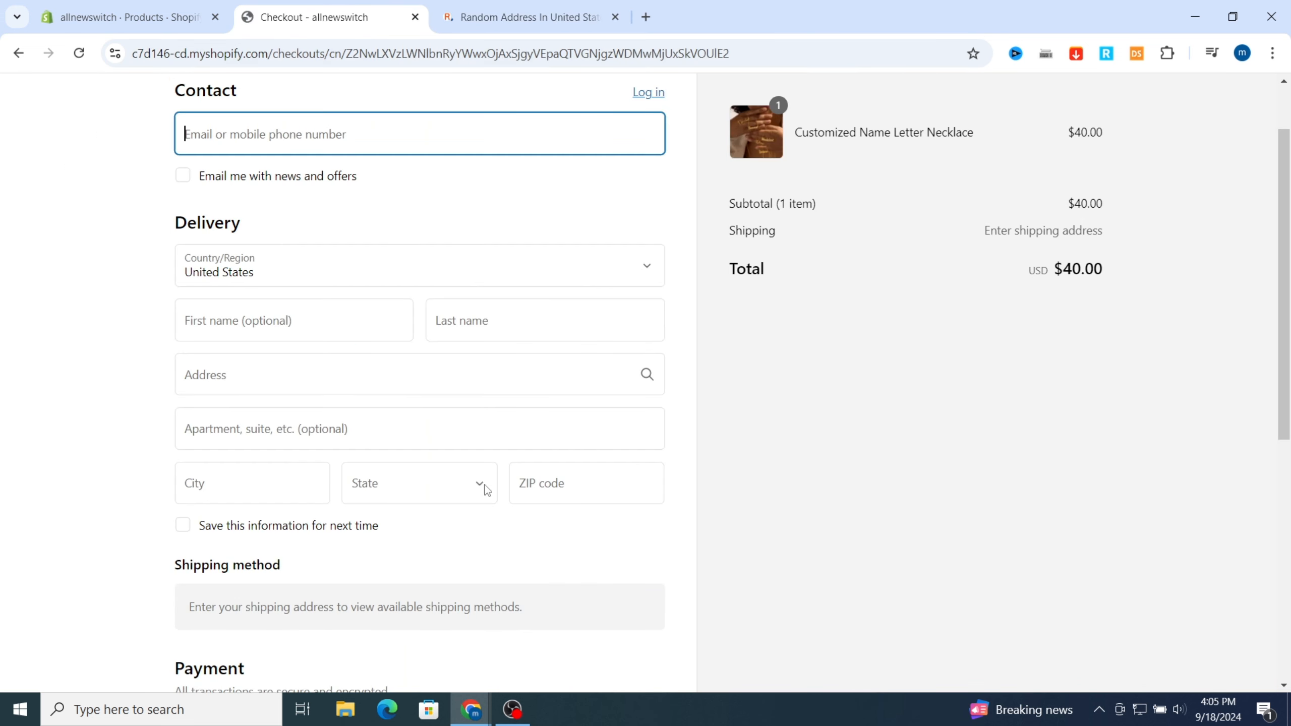
left_click(546, 489)
key("ctrl+v")
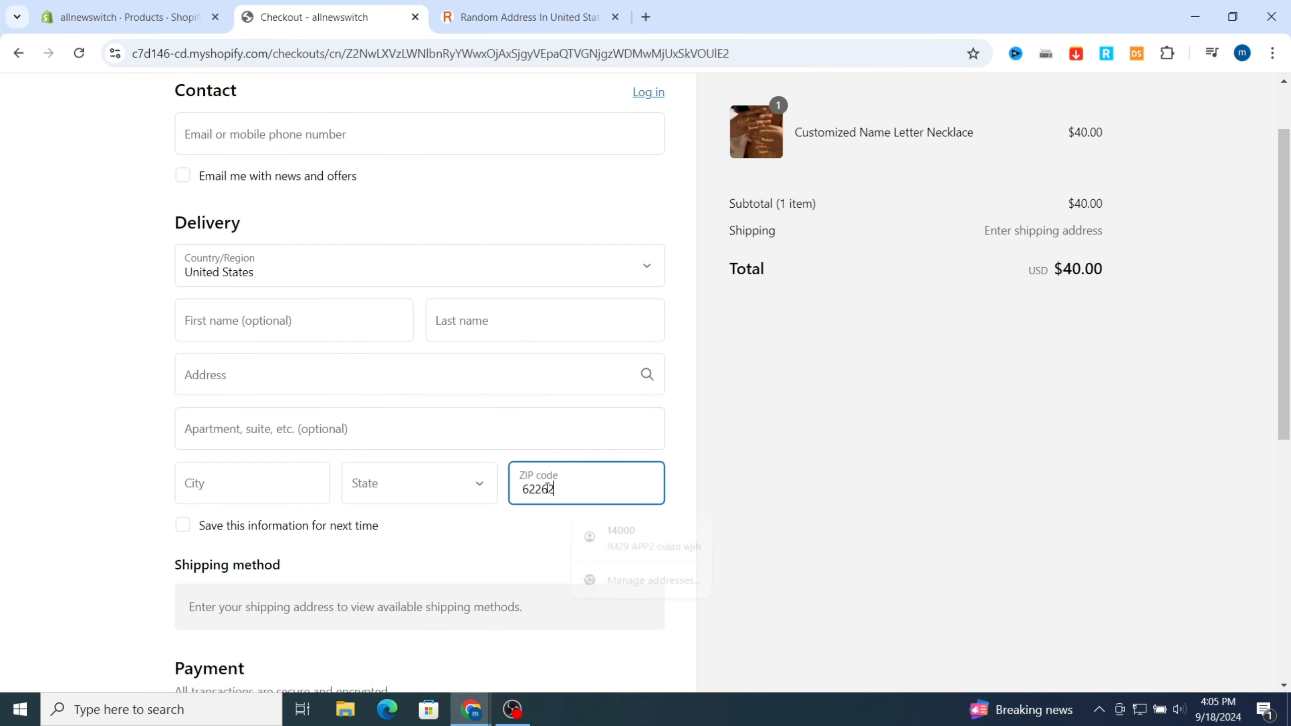
left_click(409, 494)
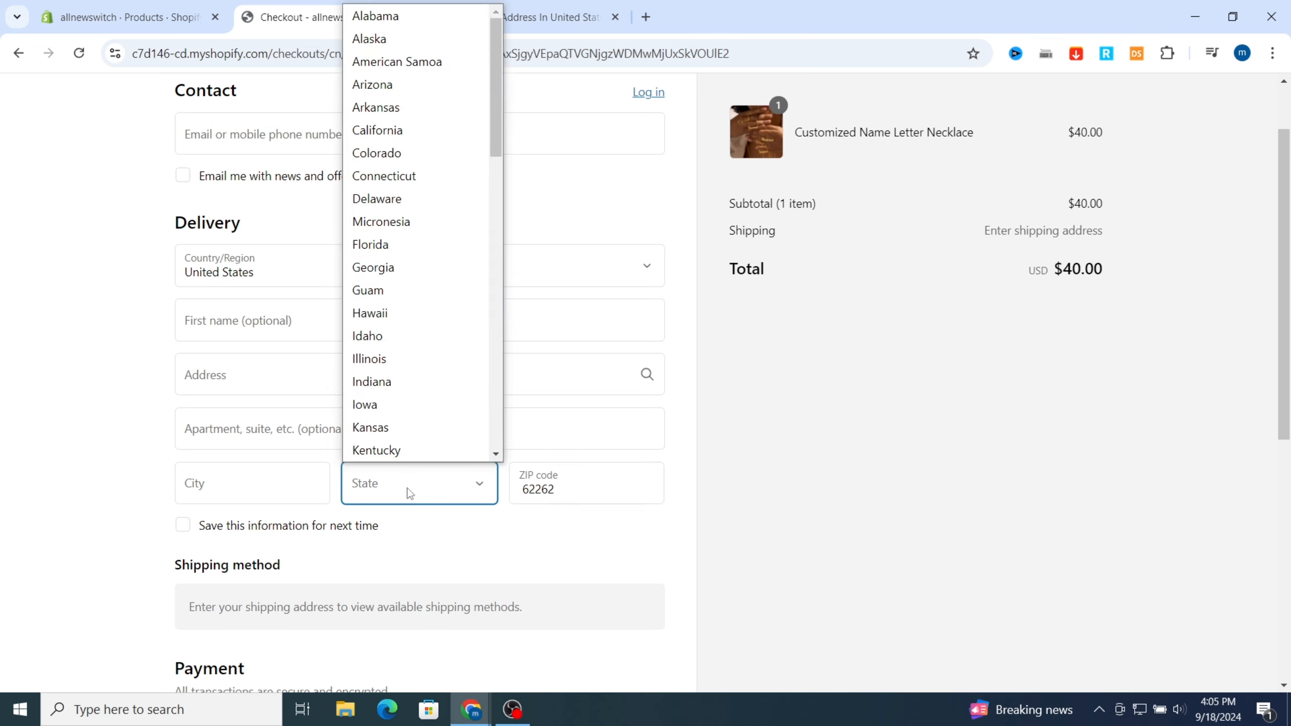
left_click(385, 316)
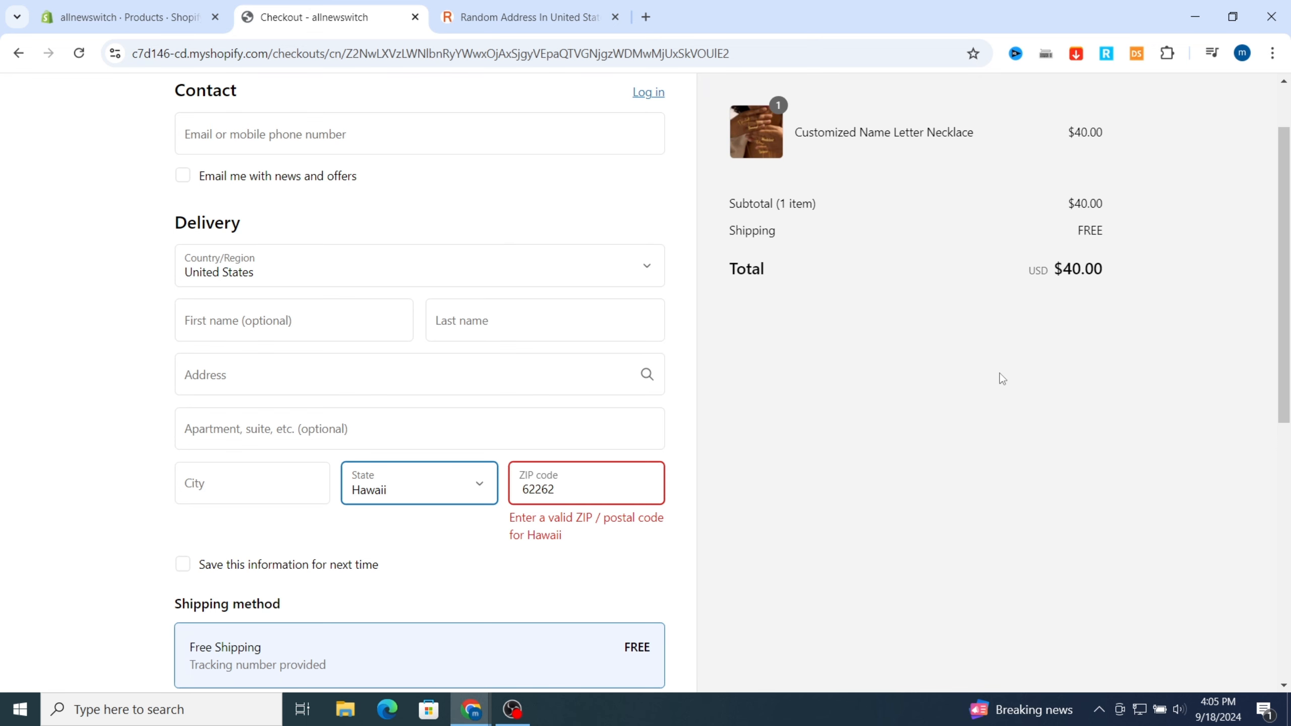
Step: Check the shipping method offered at checkout and return to the Products list in the Shopify admin
key("ctrl+shift+Tab")
left_click(325, 17)
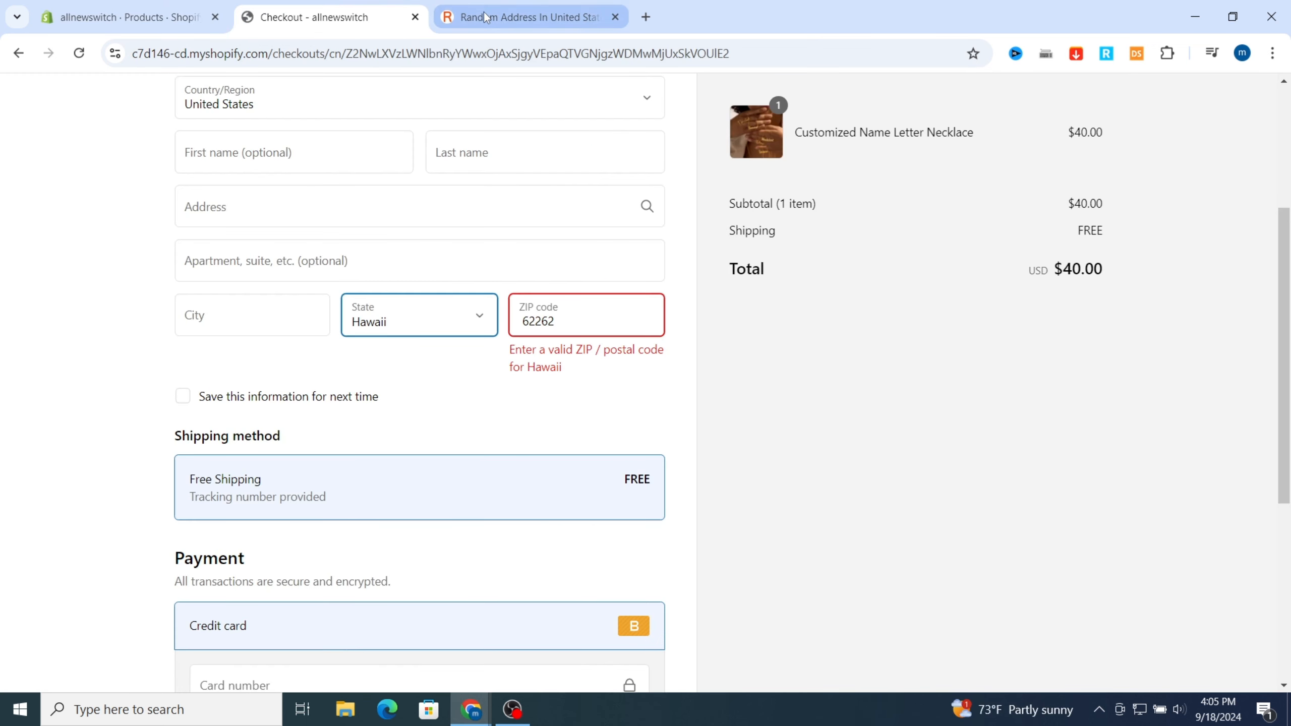
left_click(528, 17)
left_click(125, 9)
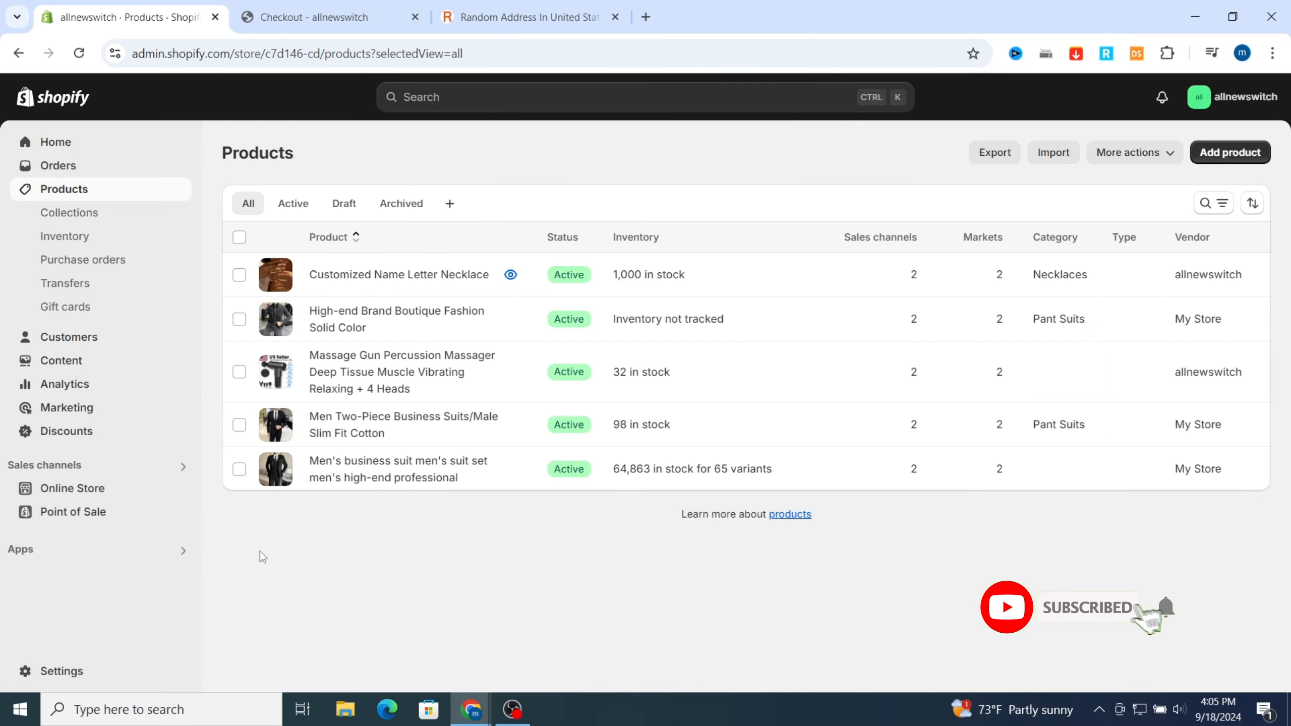